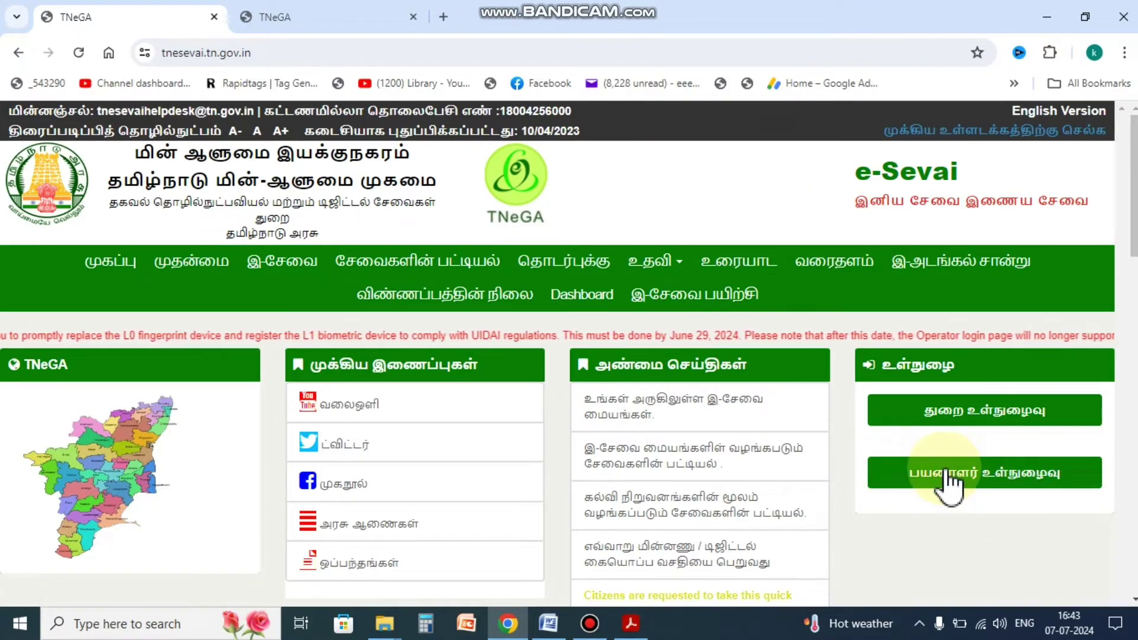
- Log in as a citizen and open the Commissionerate of Geology & Mining services list
click(305, 14)
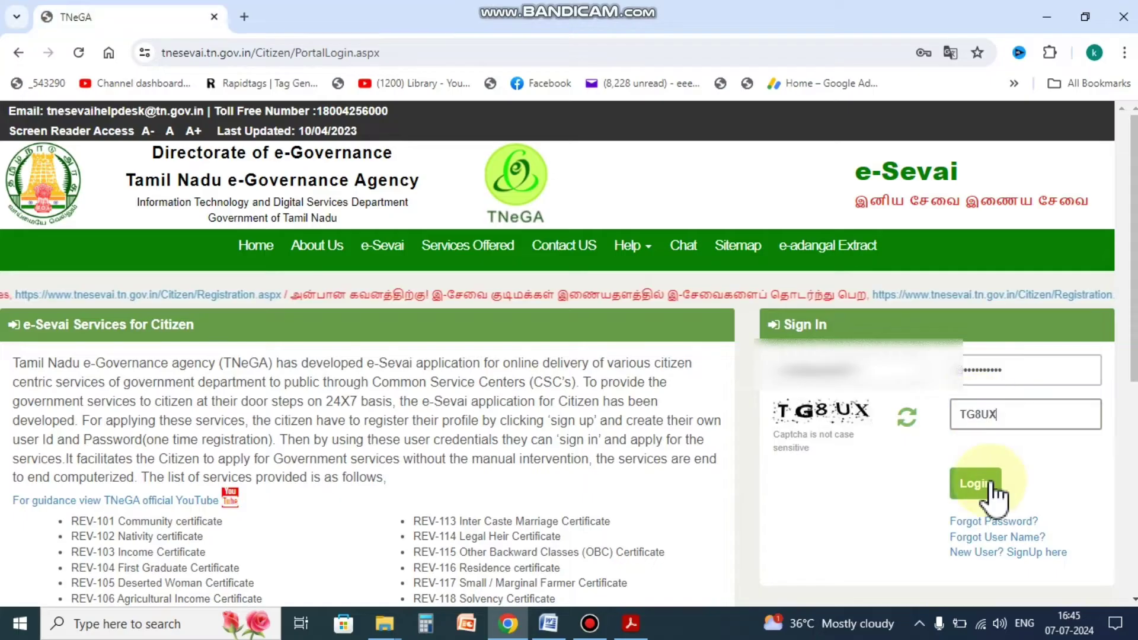
click(987, 486)
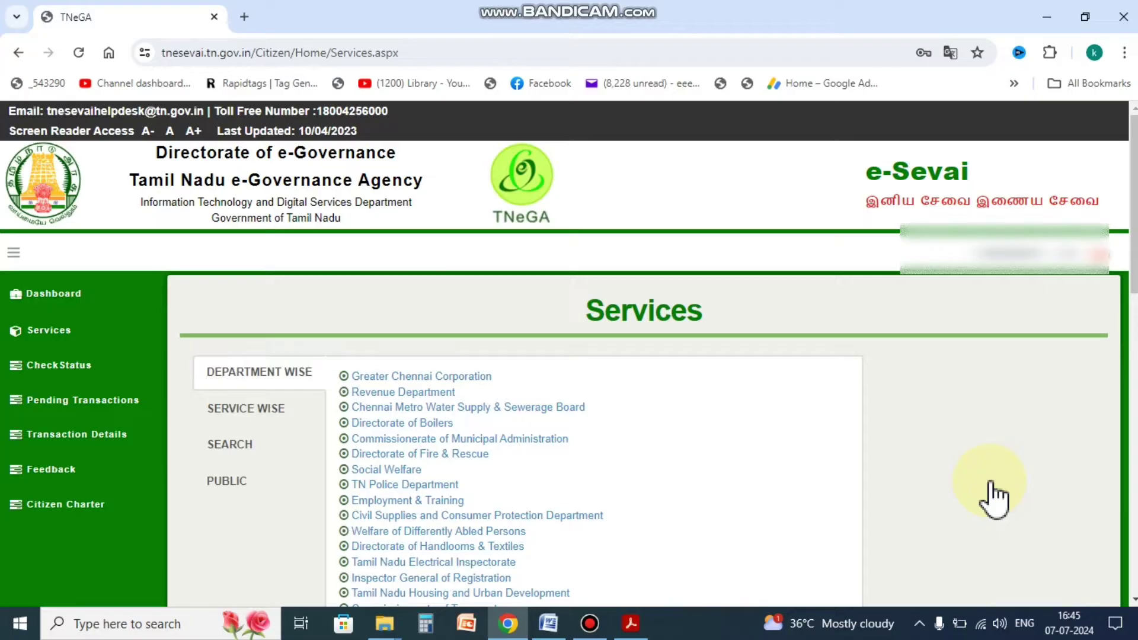
scroll(846, 435, down, 1)
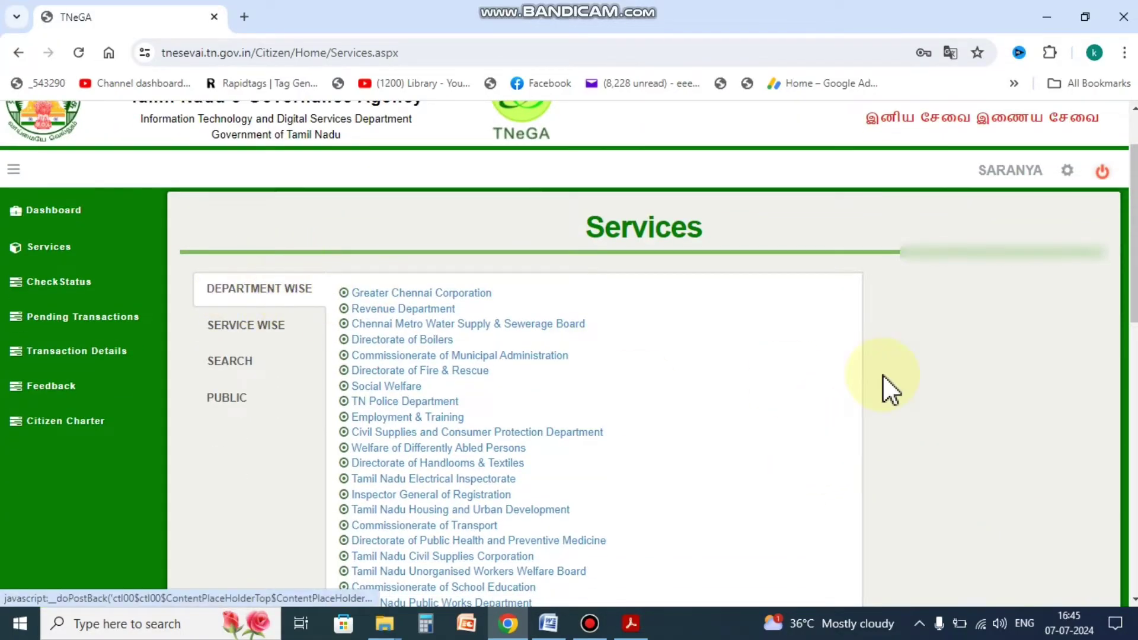
scroll(884, 386, down, 12)
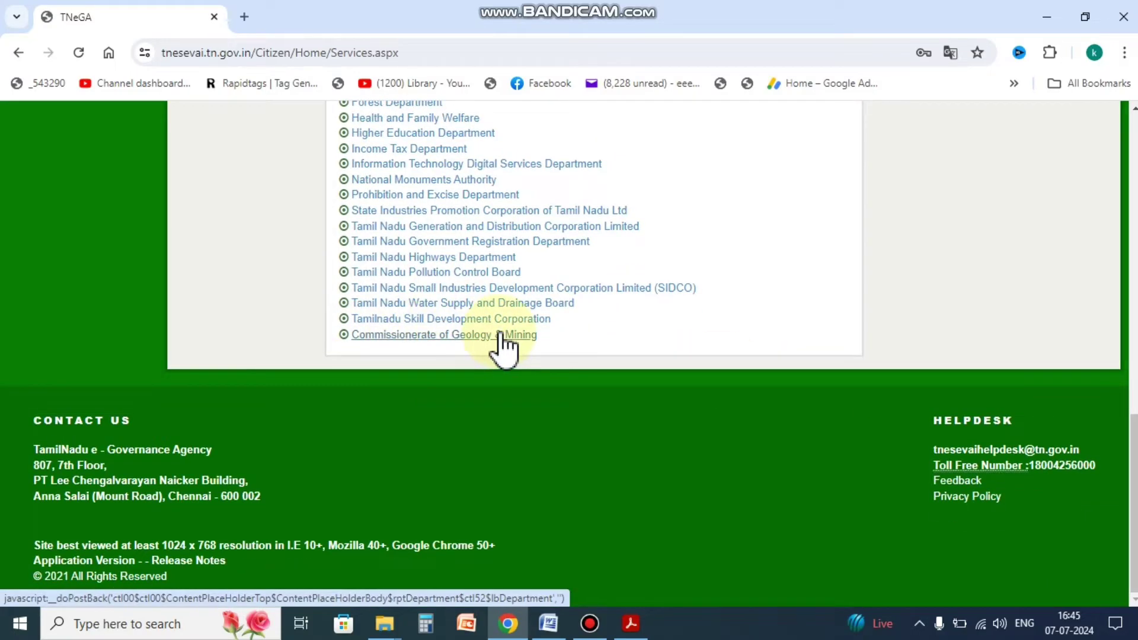
click(472, 335)
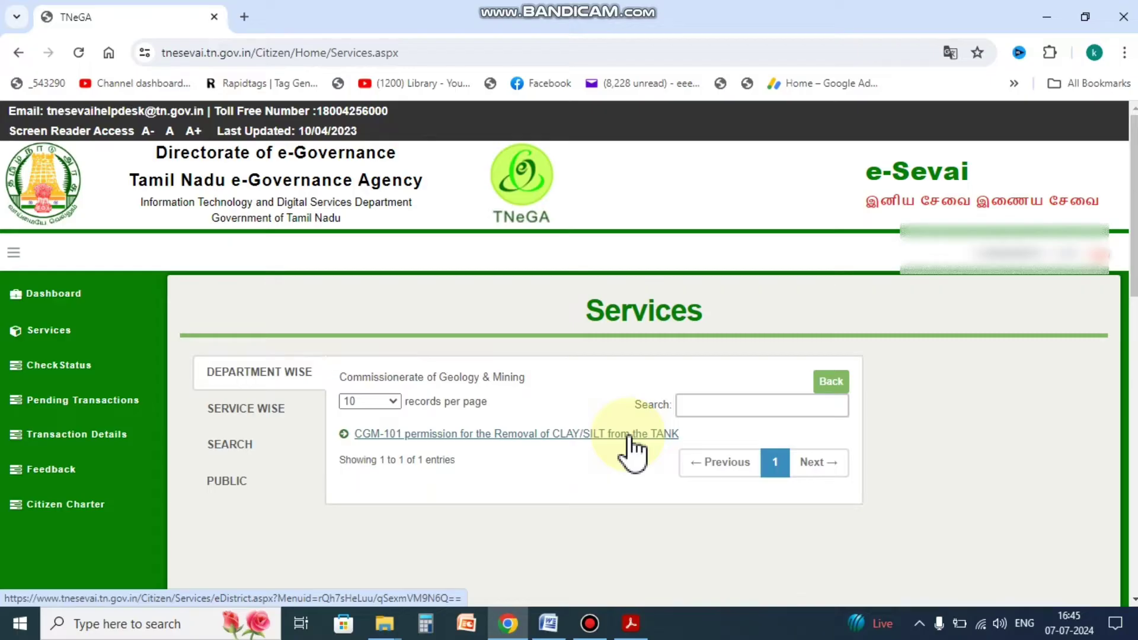
- Open the CGM-101 clay/silt tank removal service and maximize its window
click(628, 435)
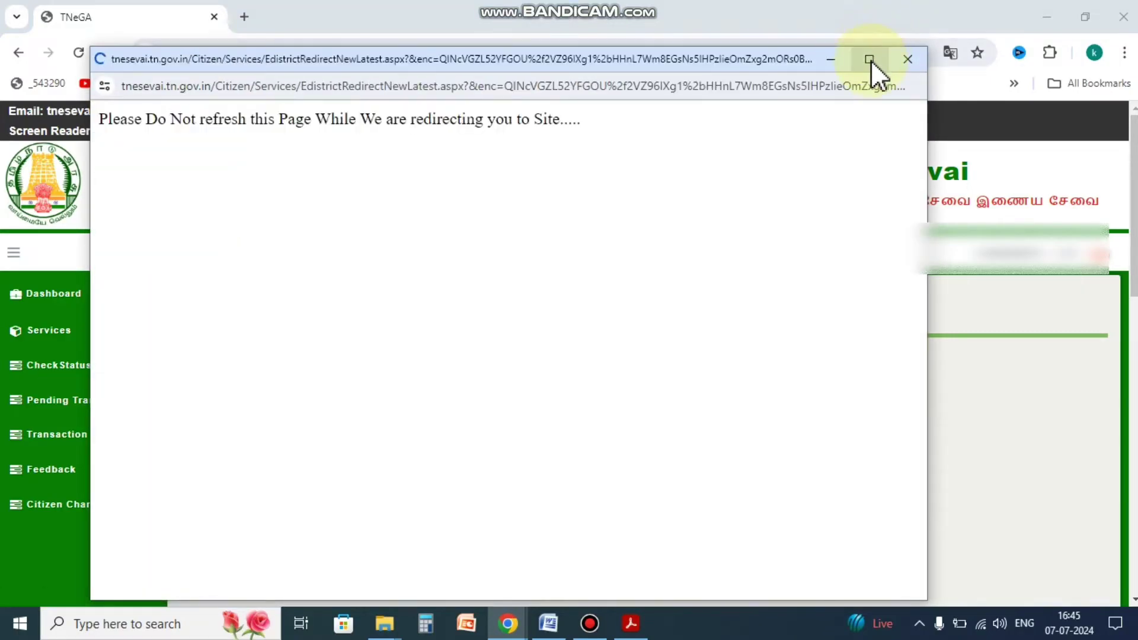
click(869, 59)
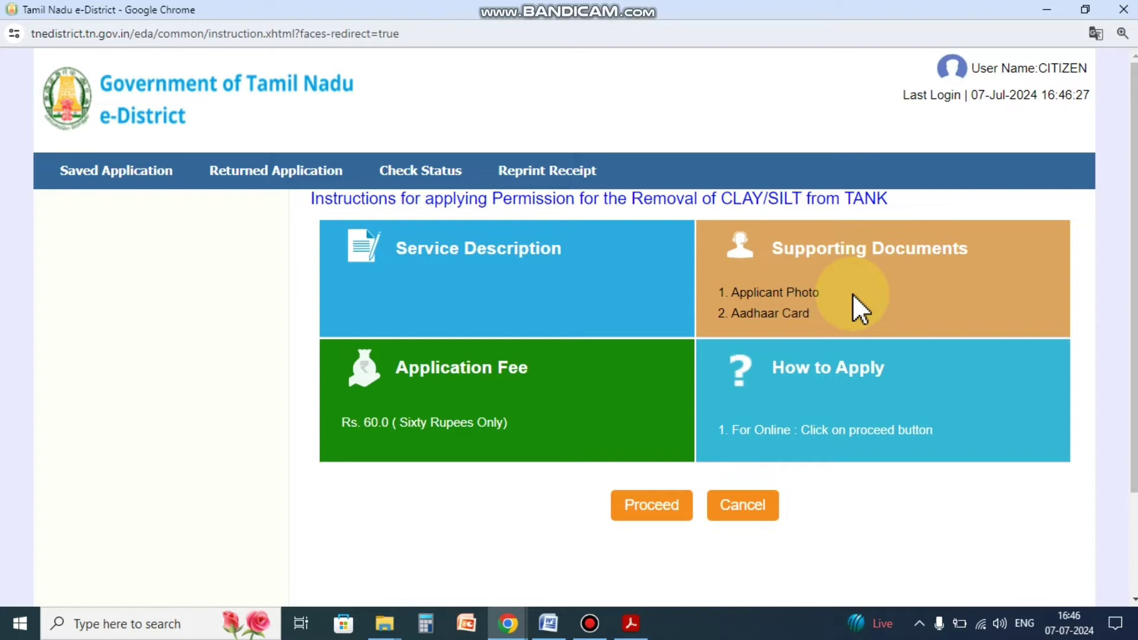
- Proceed past the CGM-101 instructions to the CAN search form
click(653, 507)
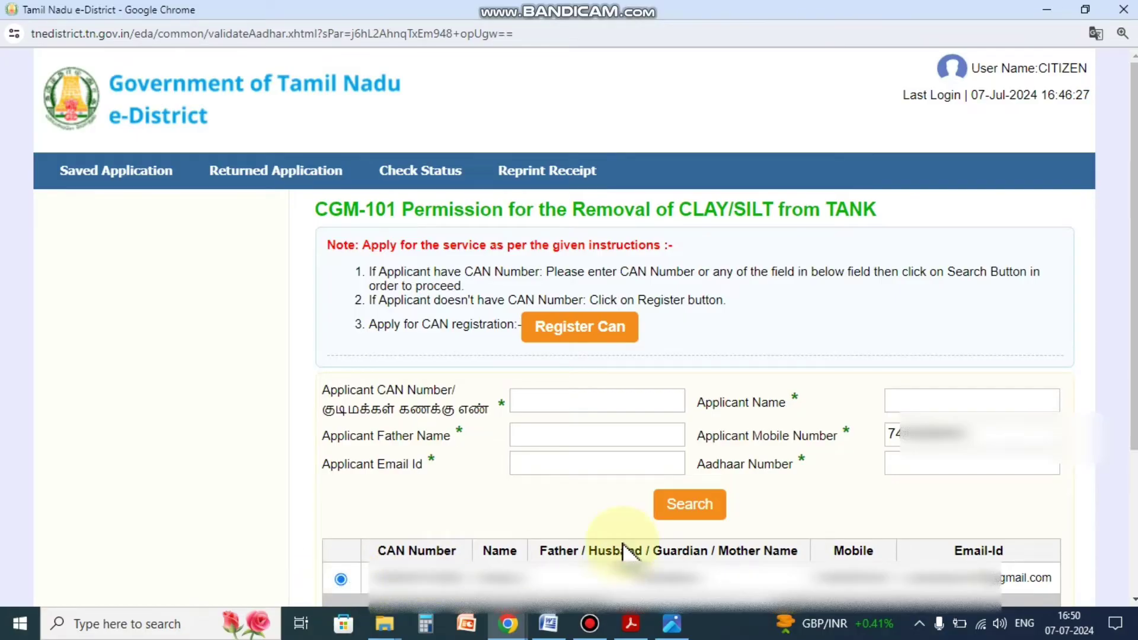
- Generate an OTP for the applicant's mobile number, enter the received code and confirm it
scroll(774, 521, down, 3)
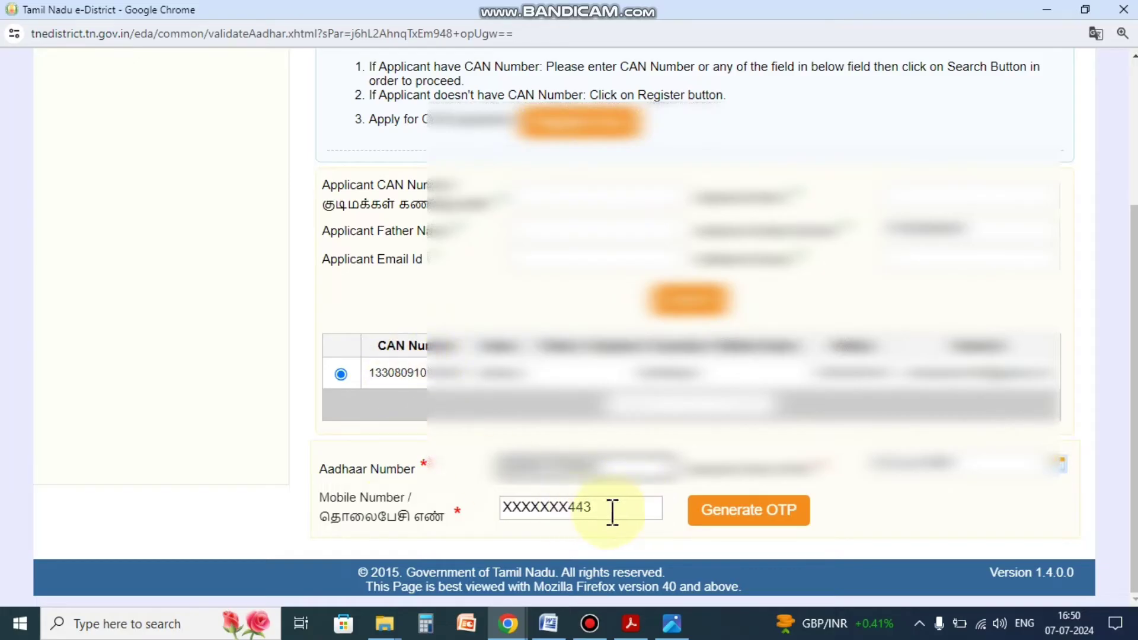
click(771, 515)
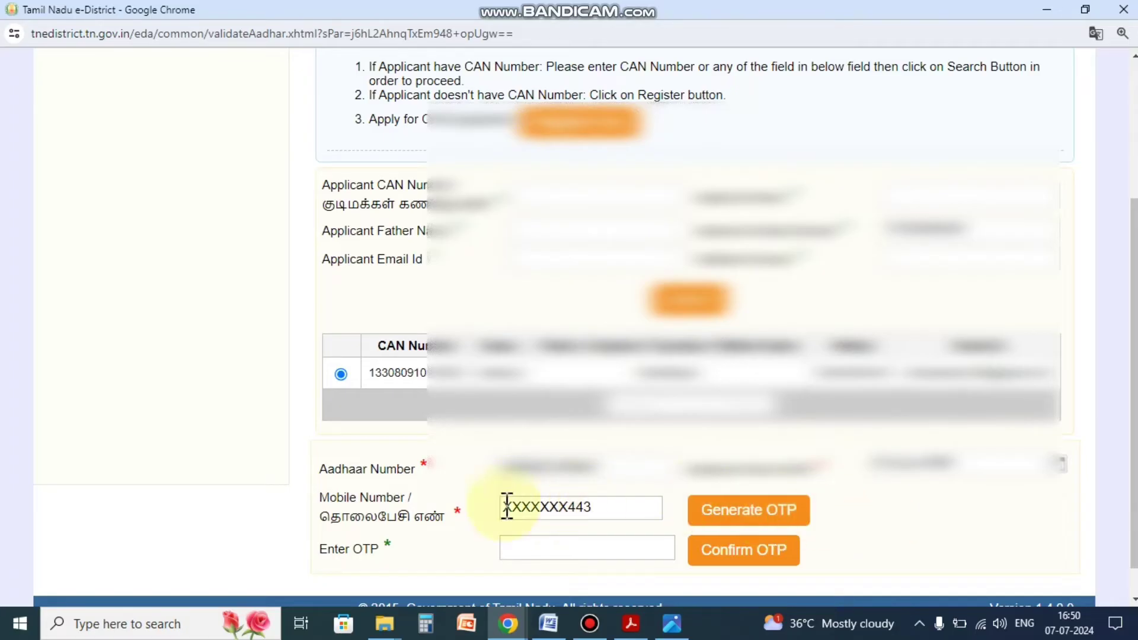
drag(570, 508, 609, 509)
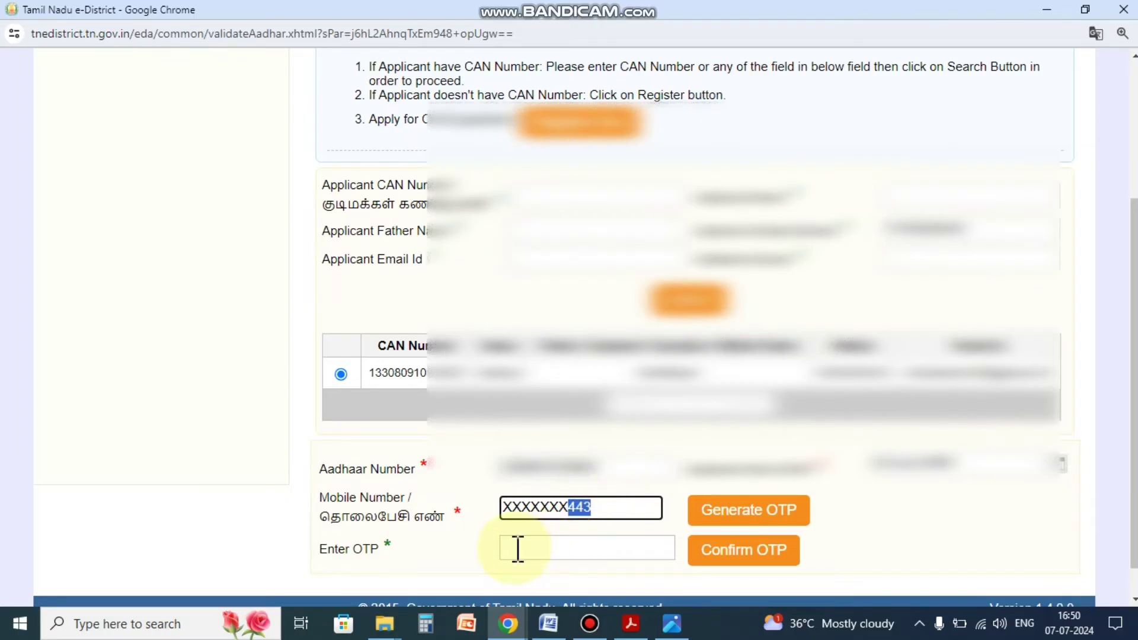
scroll(592, 474, down, 1)
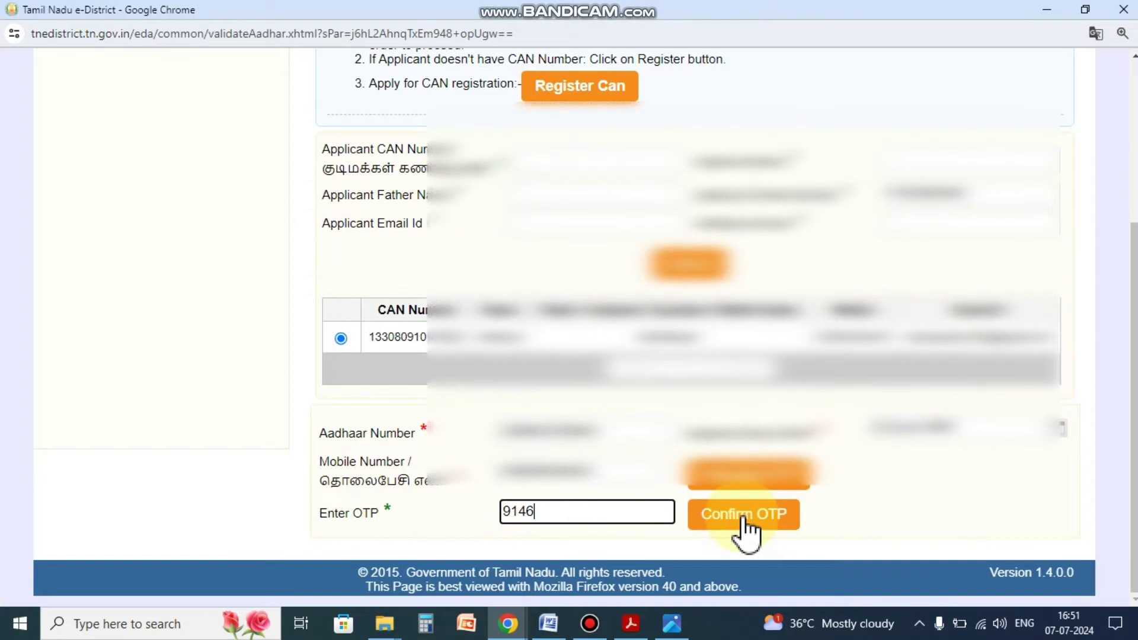
click(742, 516)
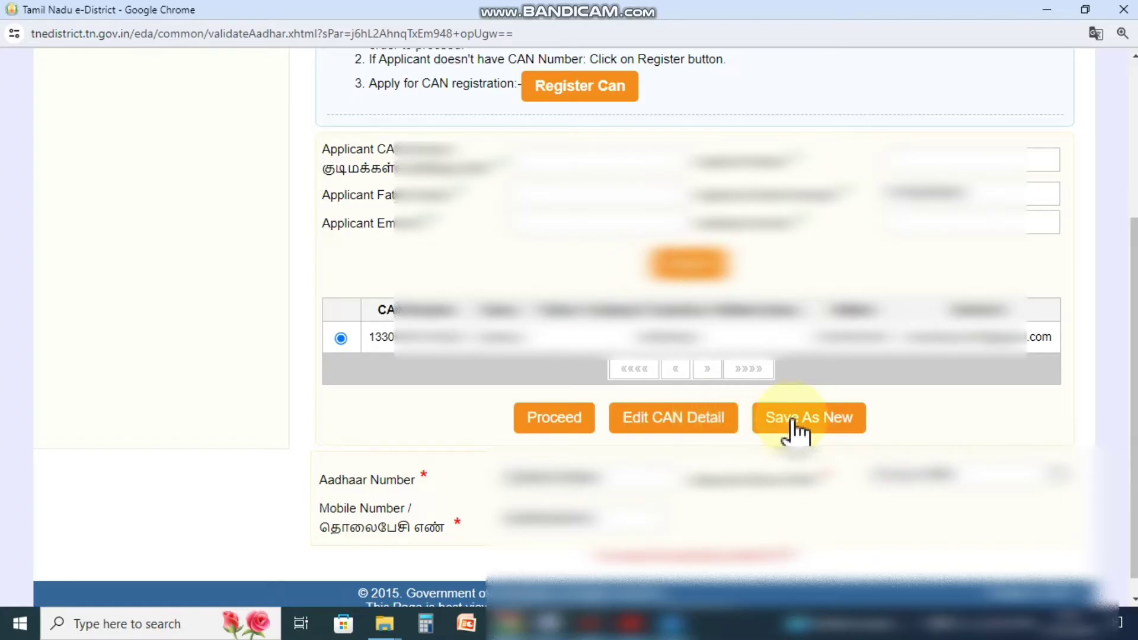
- Proceed with the listed applicant's record and scroll through the empty application form to the Declaration
click(545, 420)
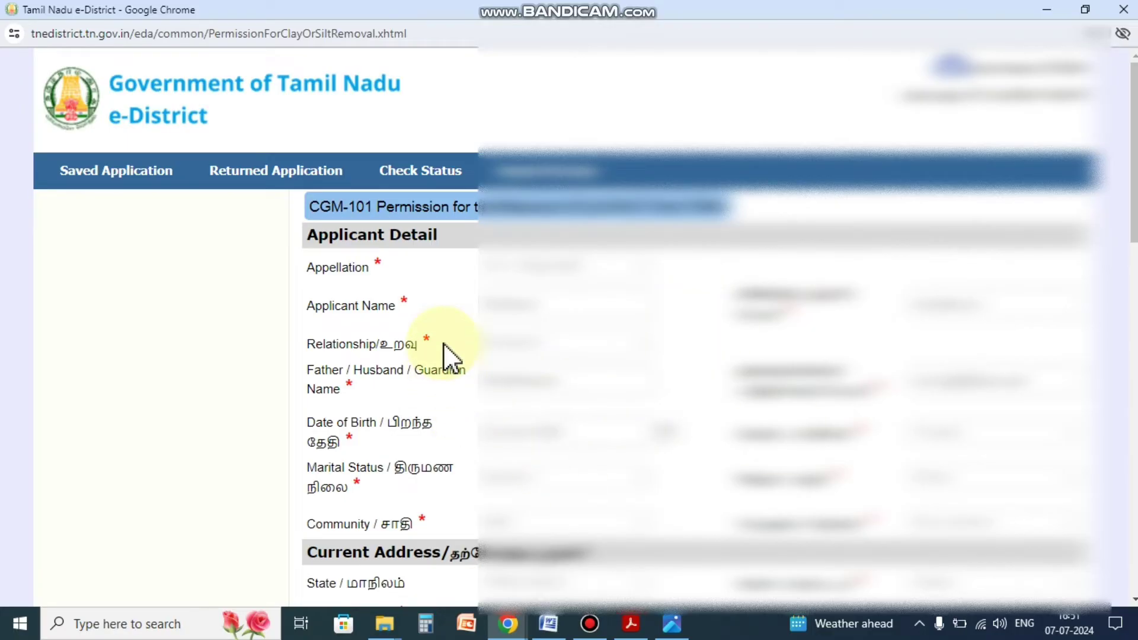
scroll(604, 399, down, 4)
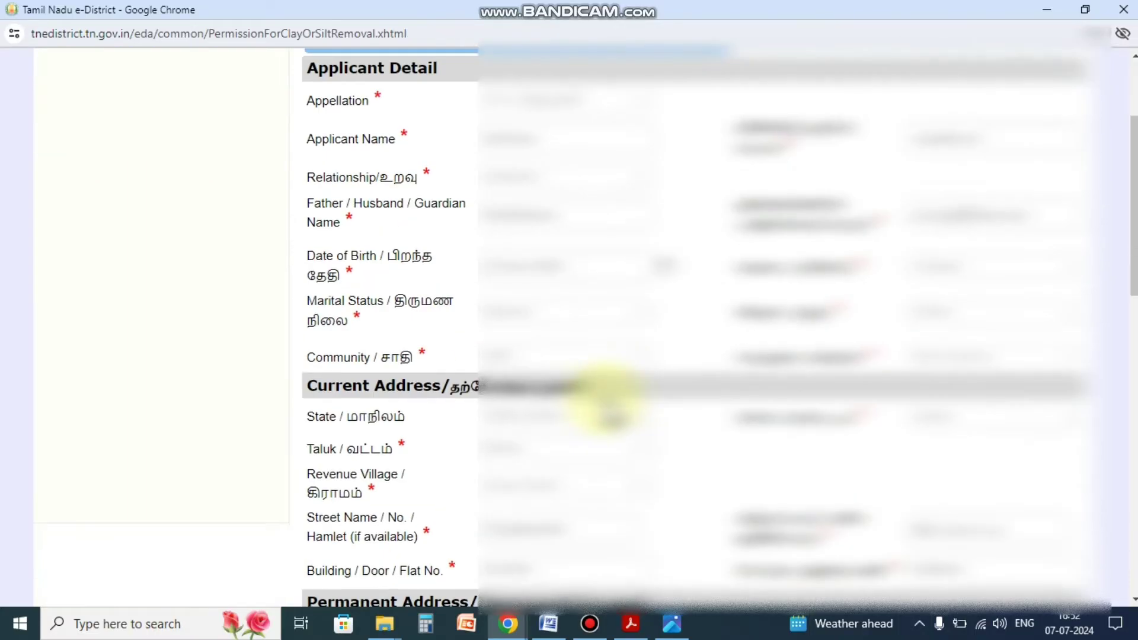
scroll(611, 412, down, 9)
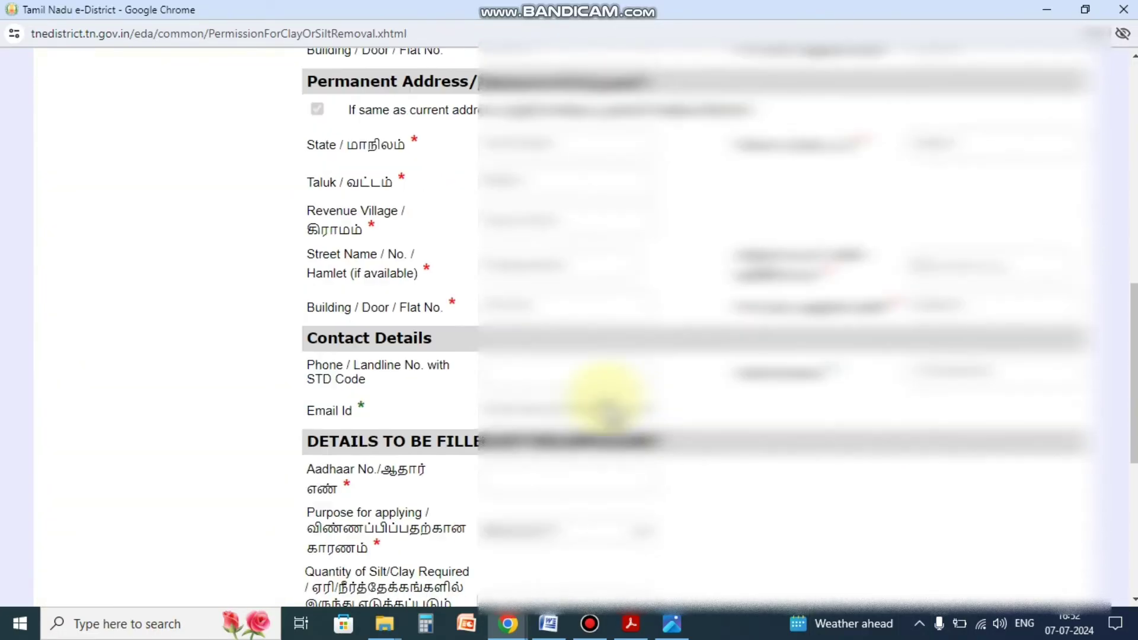
scroll(611, 415, down, 3)
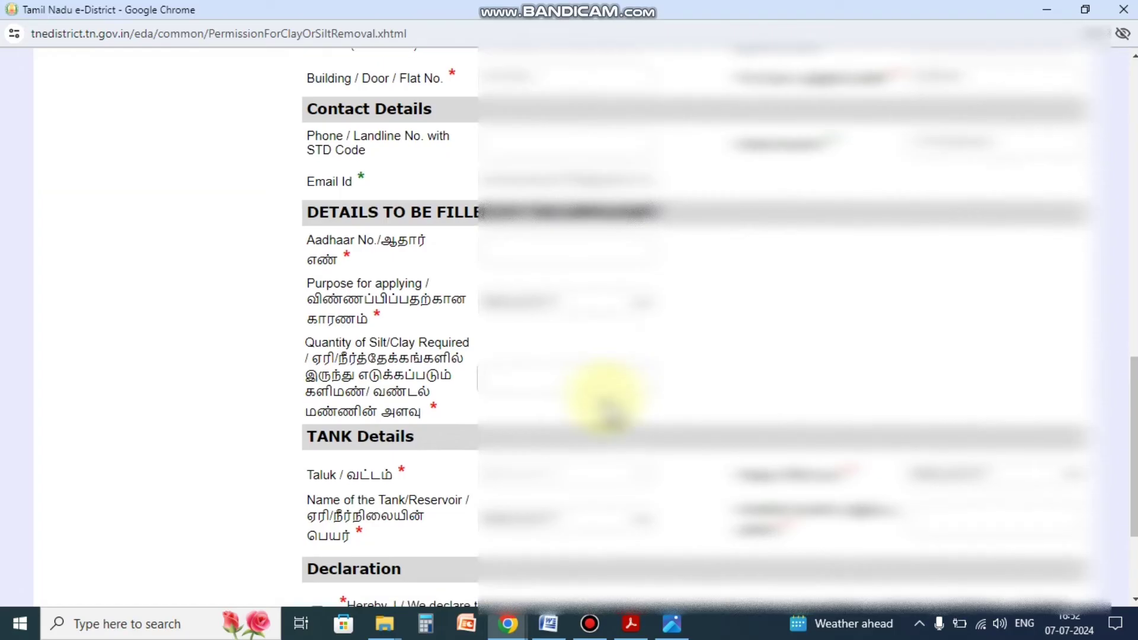
scroll(611, 415, down, 2)
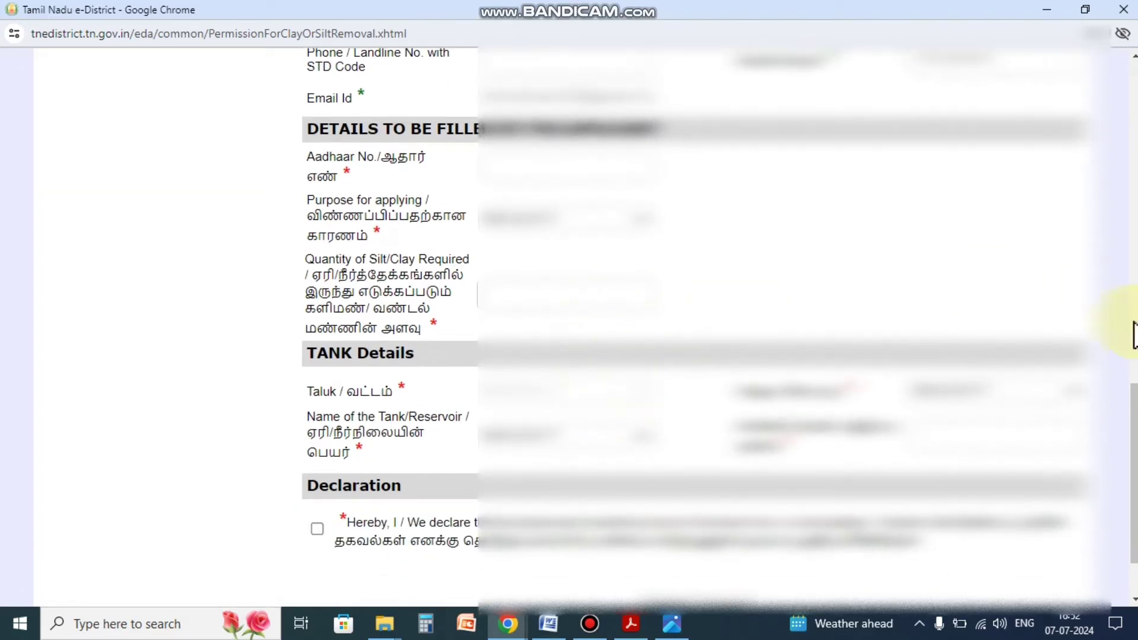
drag(1135, 407, 1135, 439)
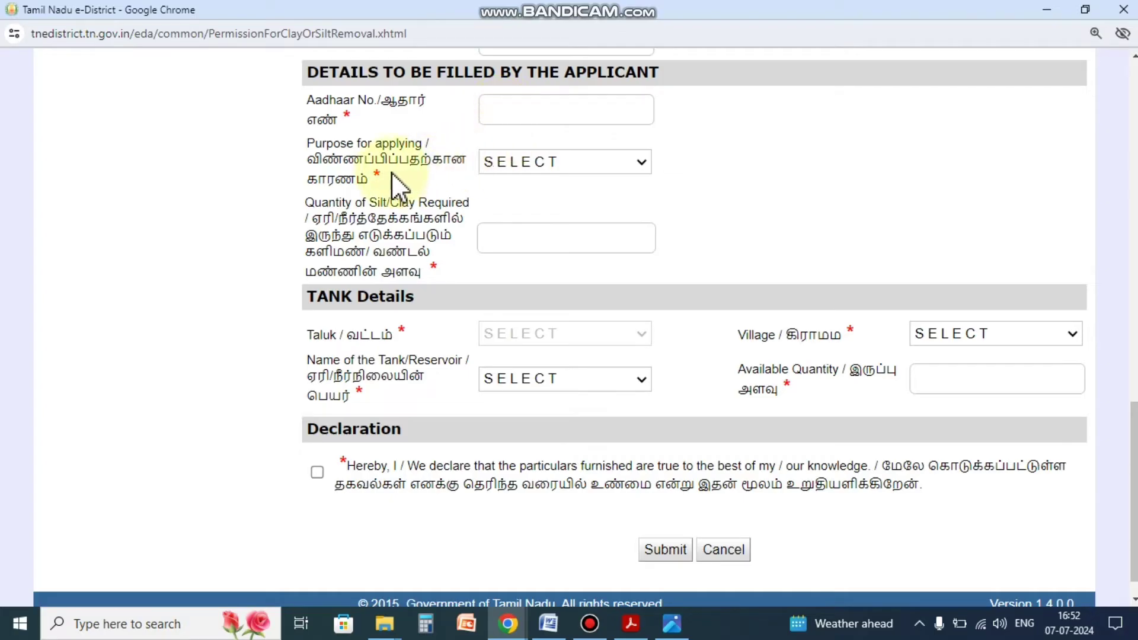
- Choose For Agricultural Purpose as the purpose for applying, then return to the Land Details section
click(611, 162)
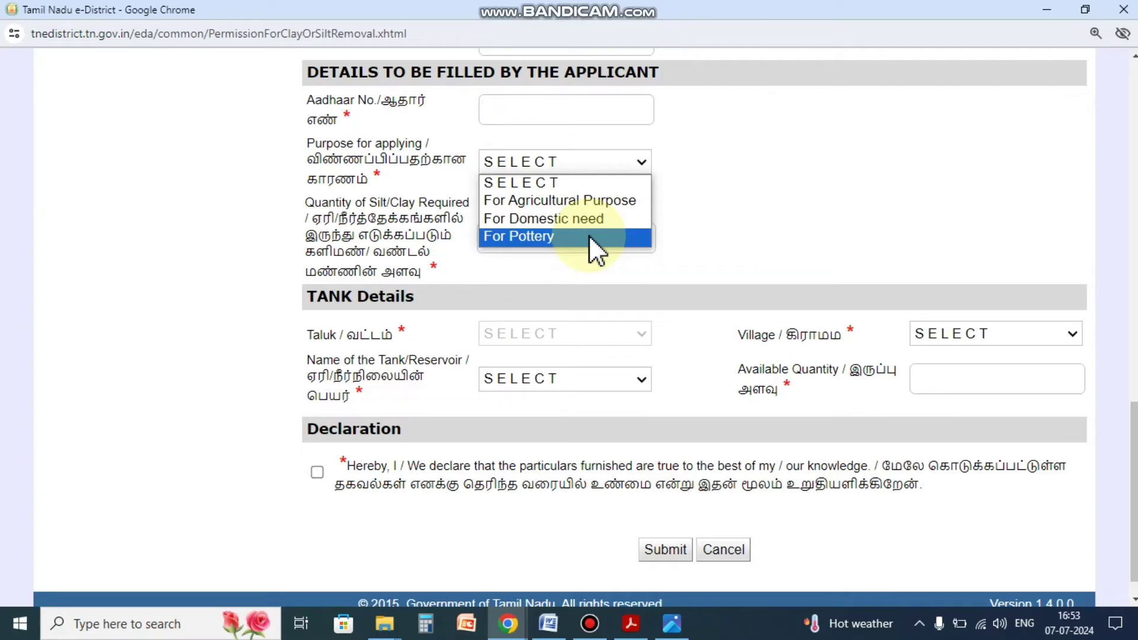
click(582, 202)
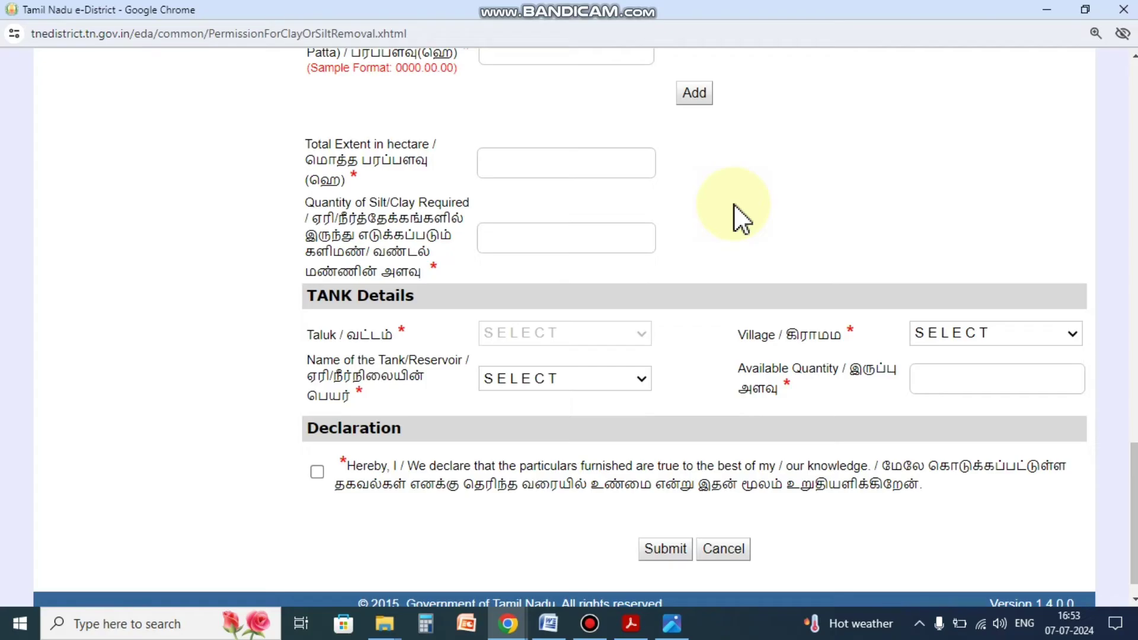
scroll(734, 204, up, 3)
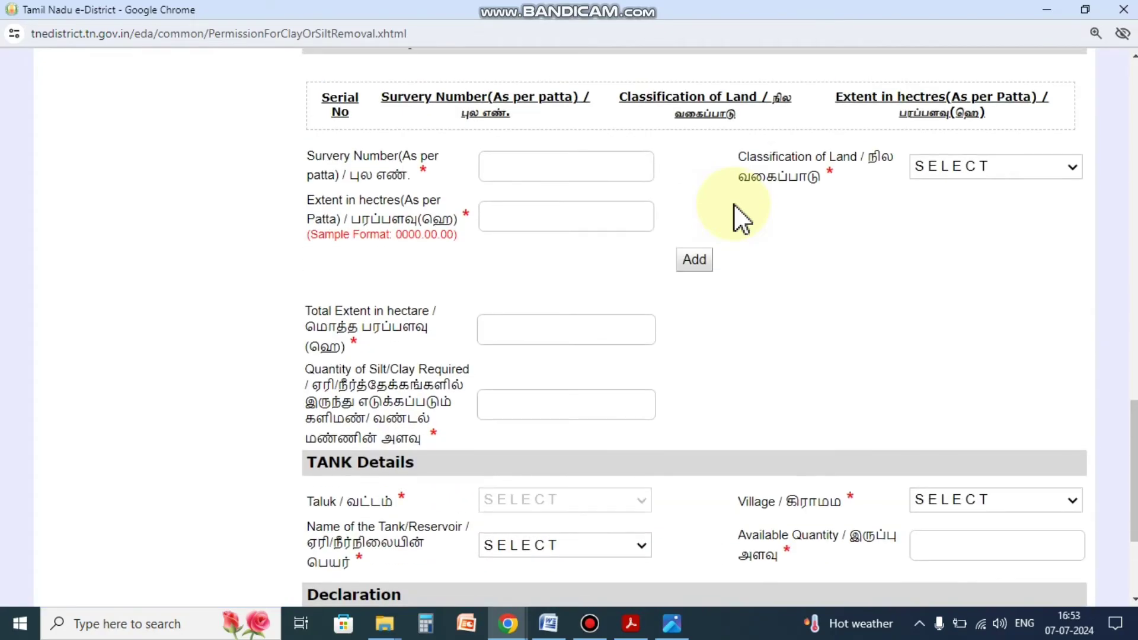
scroll(783, 307, up, 1)
scroll(783, 307, up, 1)
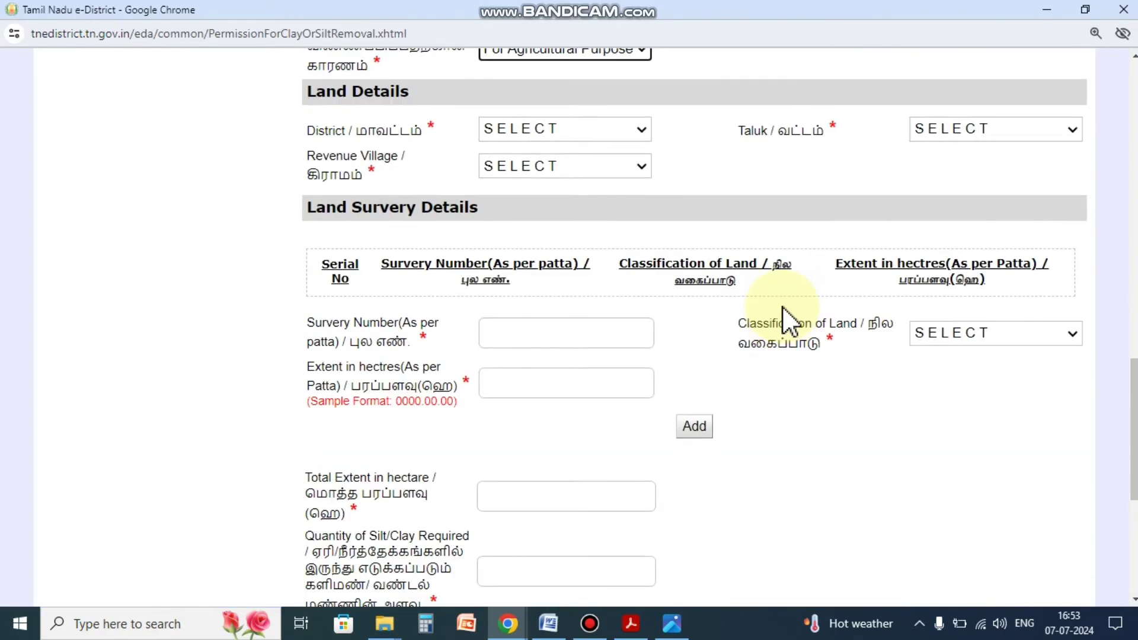
scroll(783, 307, up, 1)
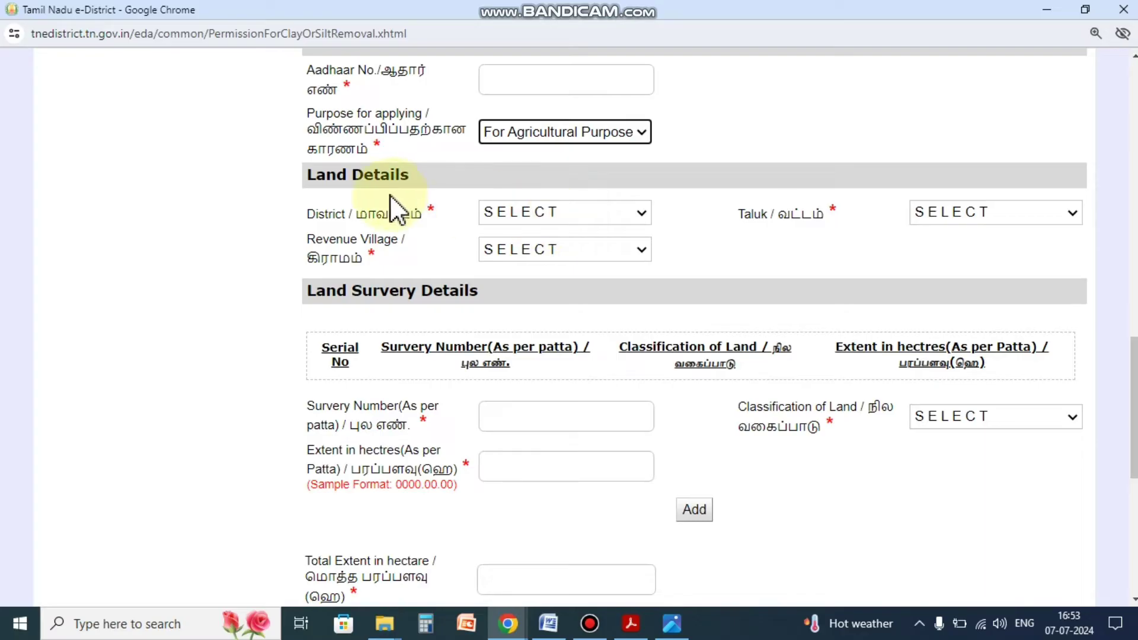
- Pick Salem district, Mettur taluk and Gonur West (015) revenue village under Land Details
click(619, 212)
drag(646, 293, 644, 356)
click(528, 496)
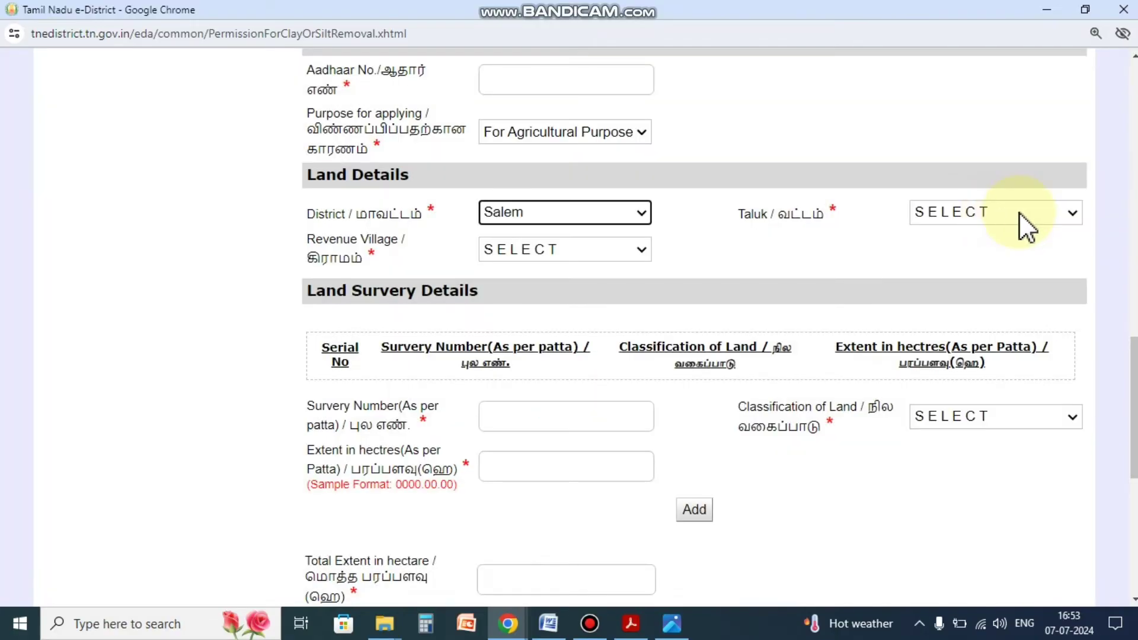
click(1019, 212)
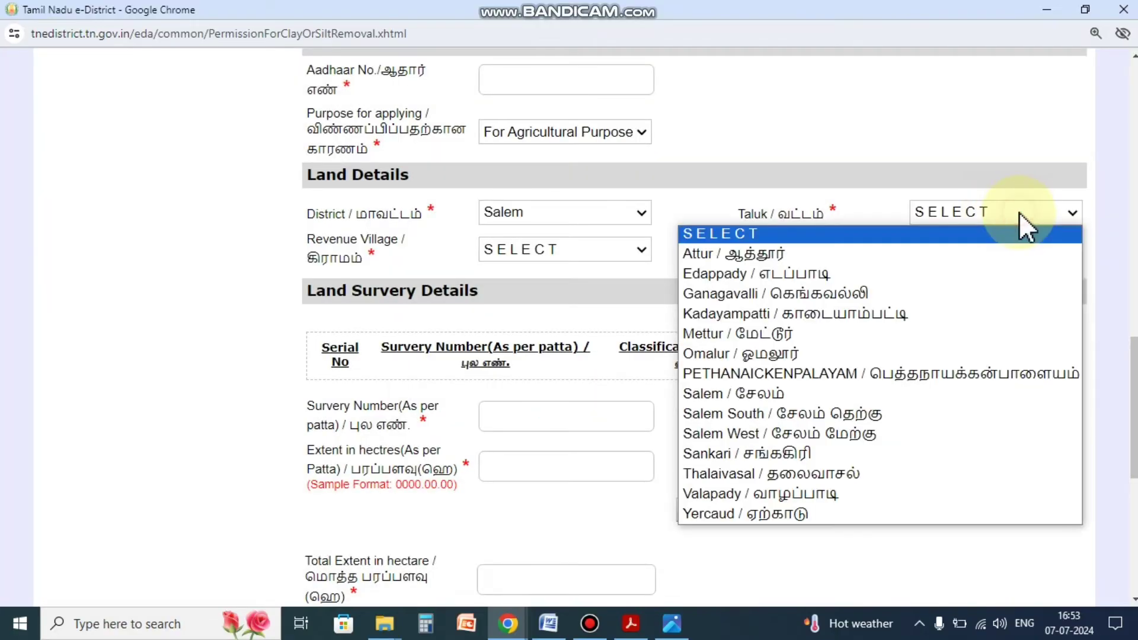
click(816, 337)
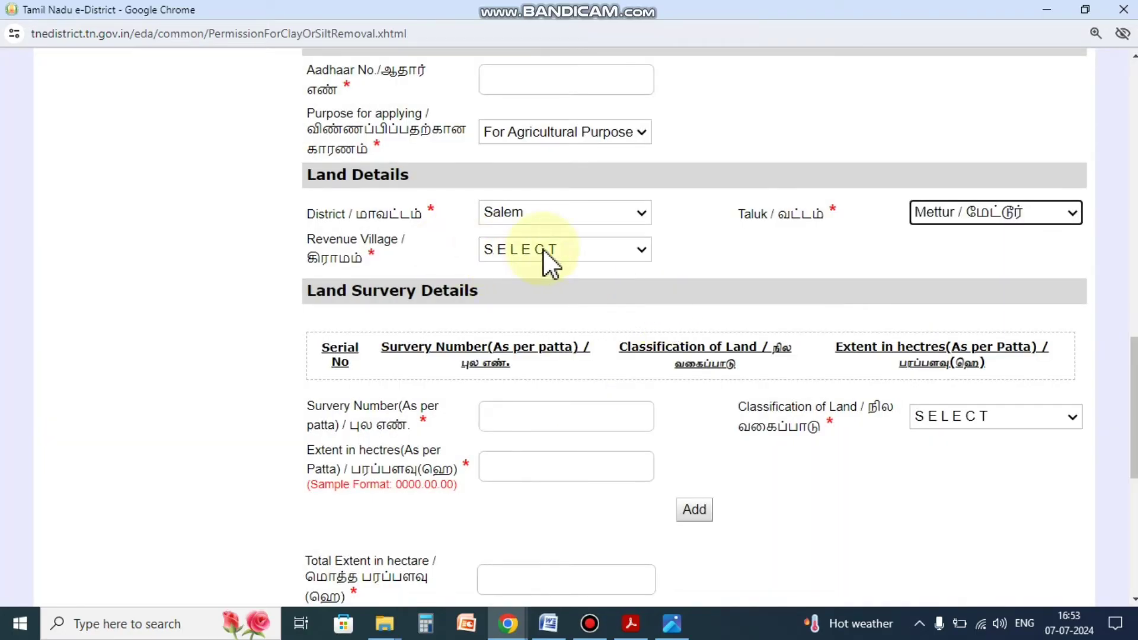
click(610, 251)
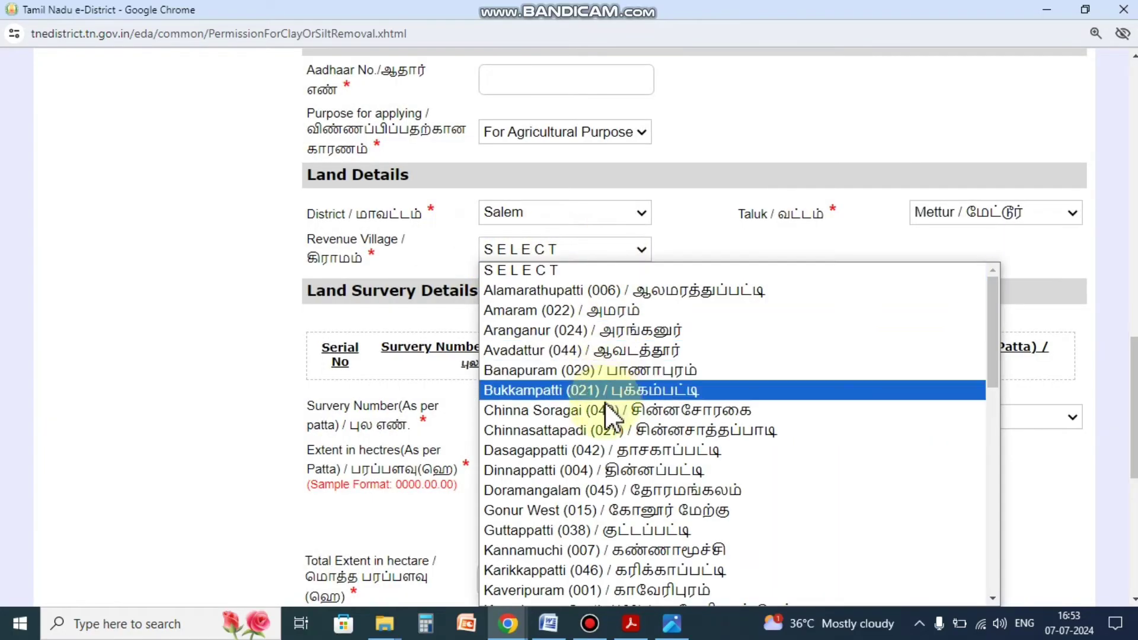
click(609, 510)
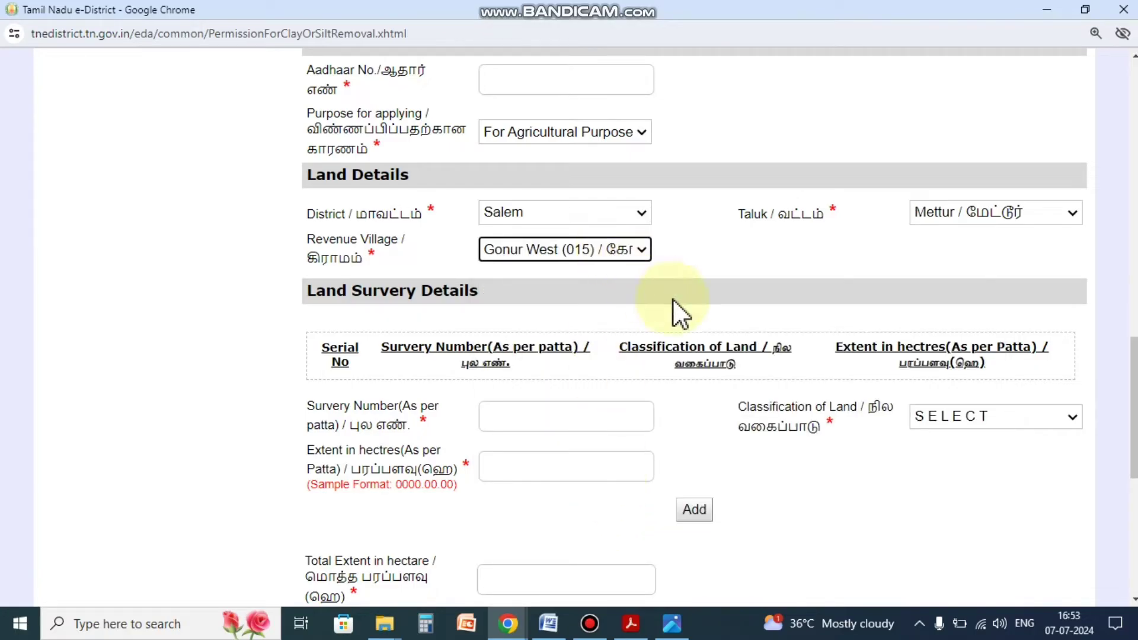
scroll(673, 299, down, 3)
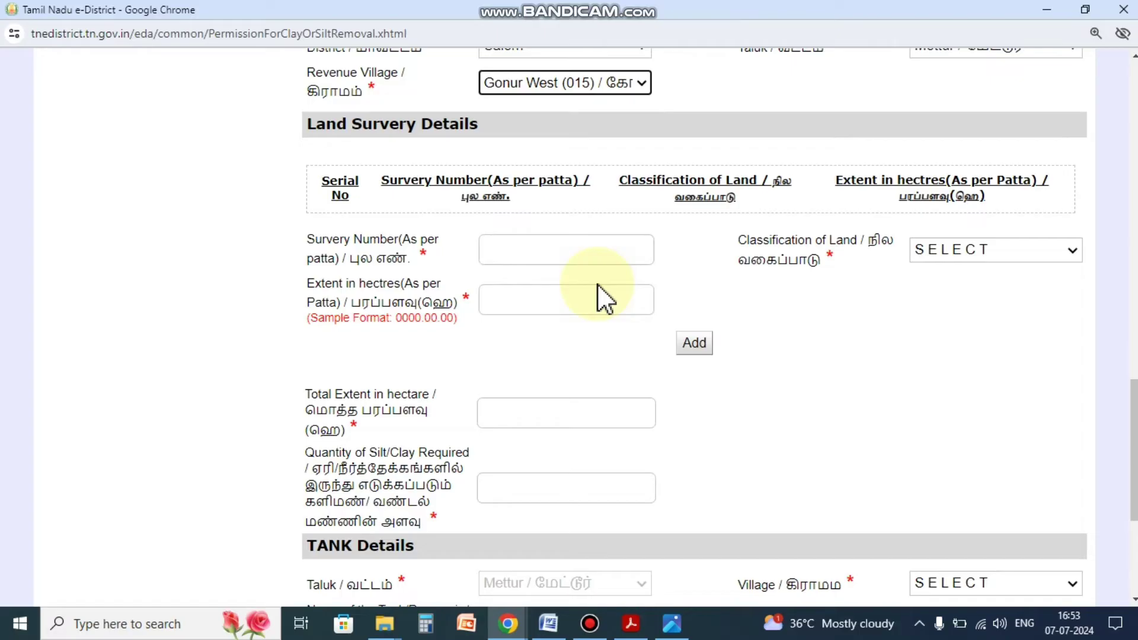
click(631, 624)
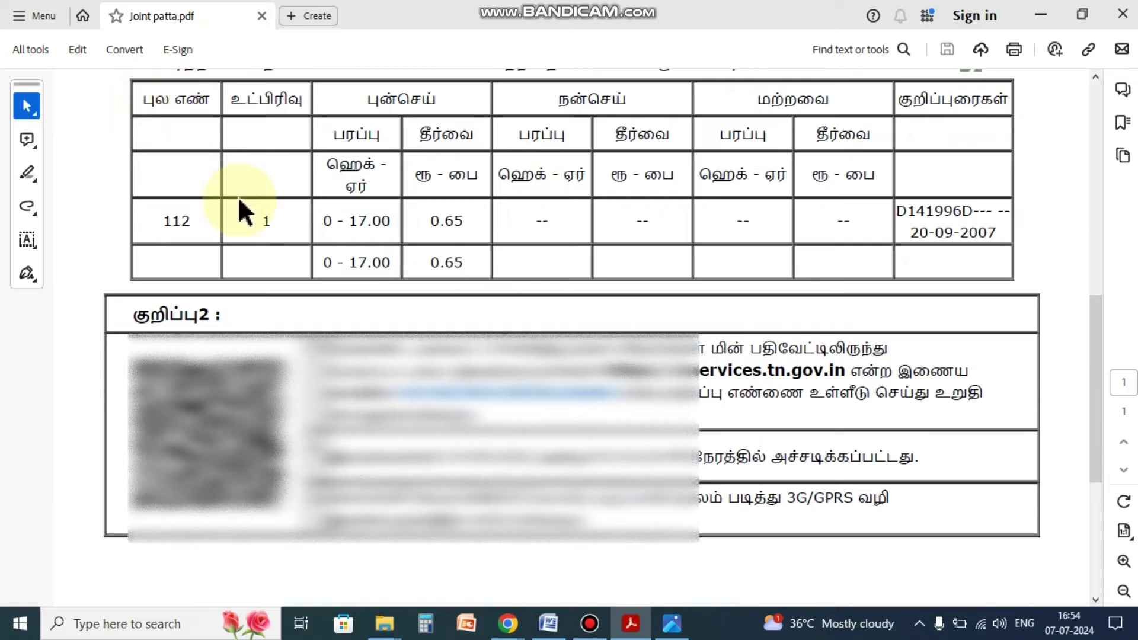
mouse_move(511, 625)
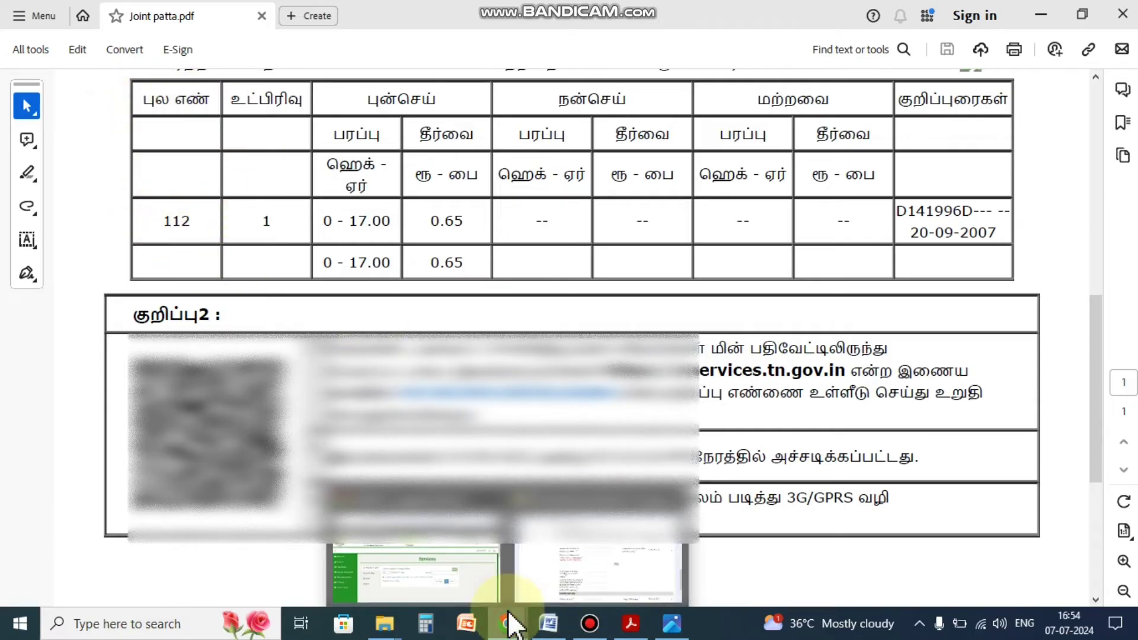
click(464, 553)
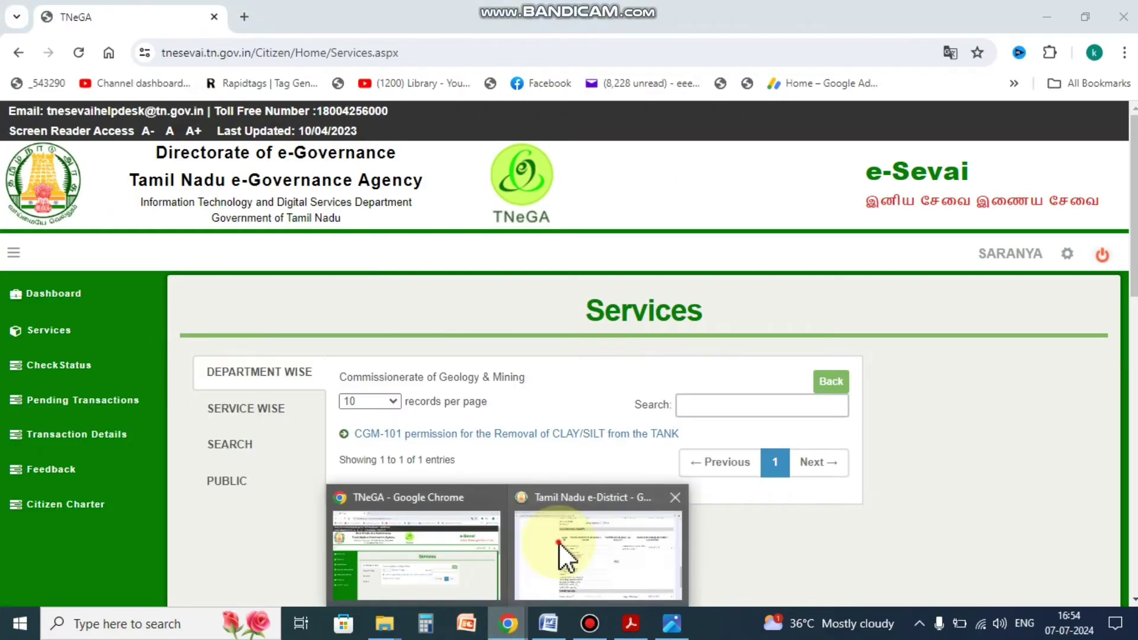
click(560, 543)
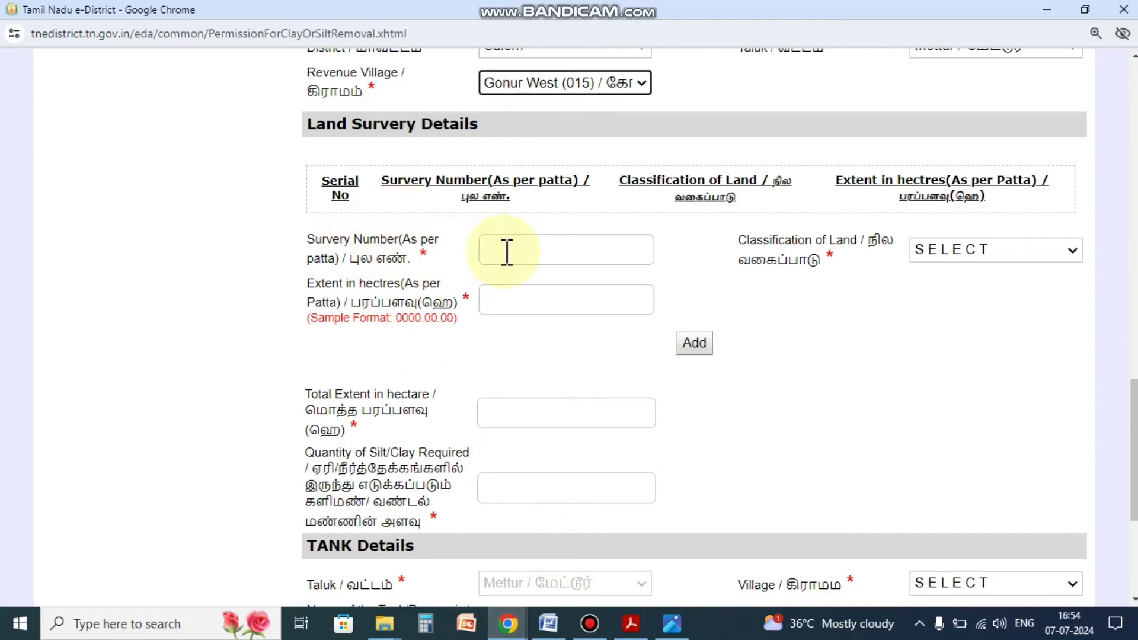
- Enter survey number 112 and, after checking the patta PDF, classify the land as Dry Land
click(541, 255)
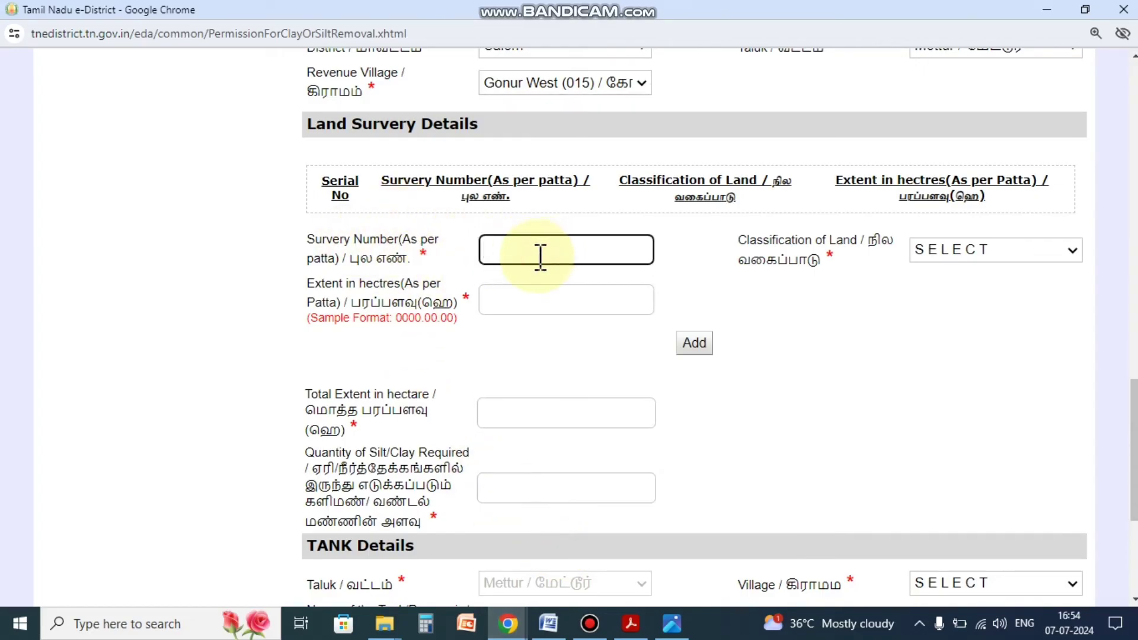
text(112)
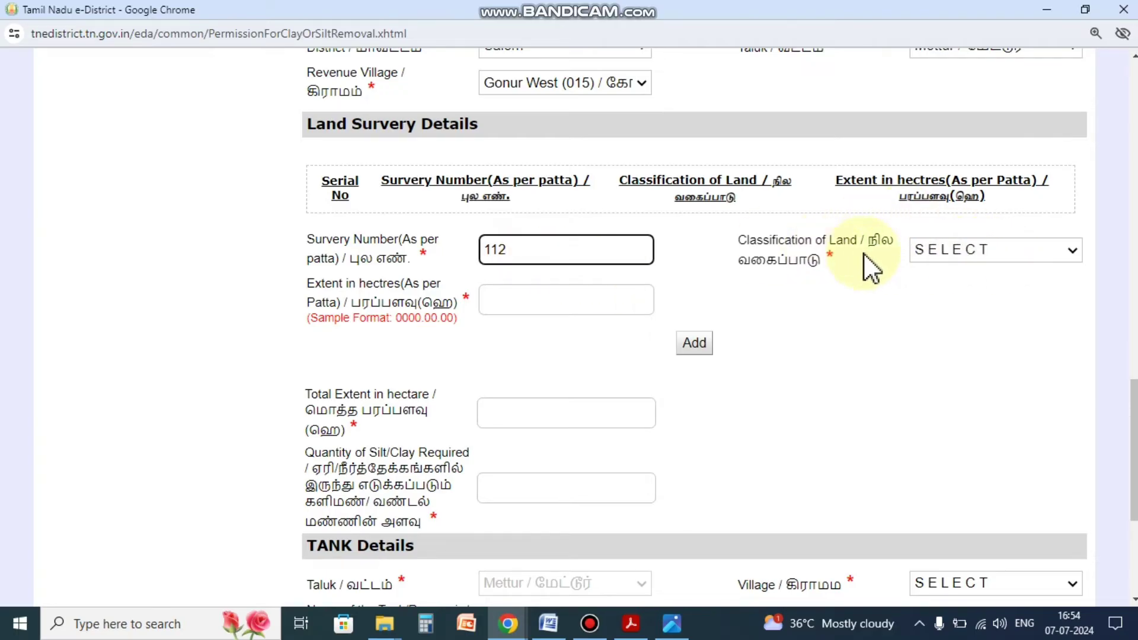
click(980, 253)
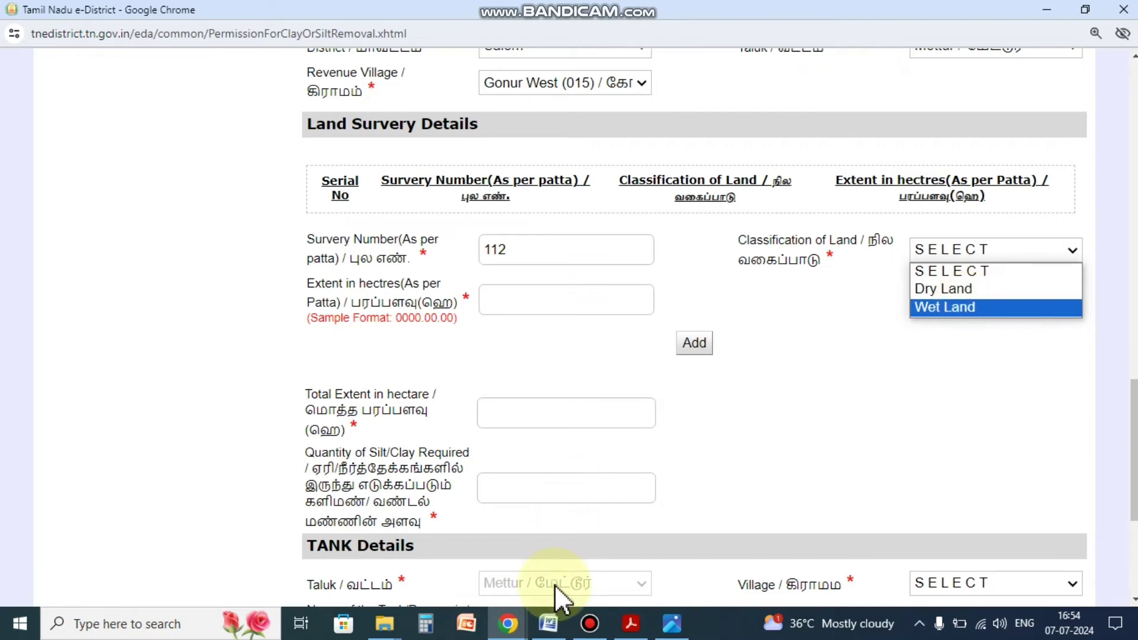
click(631, 624)
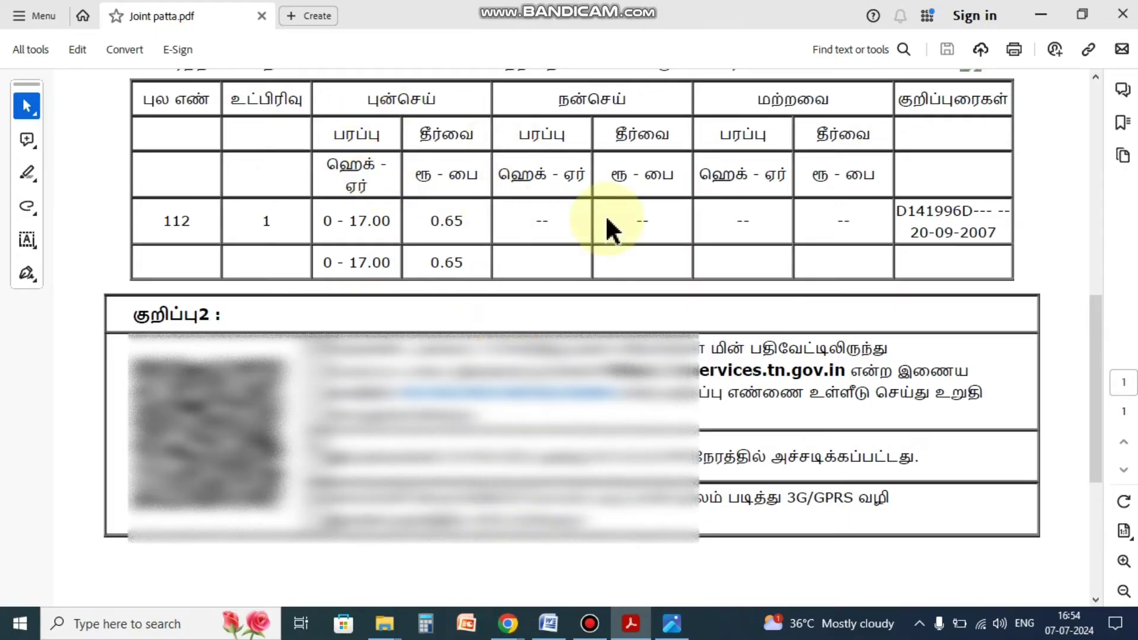
mouse_move(513, 625)
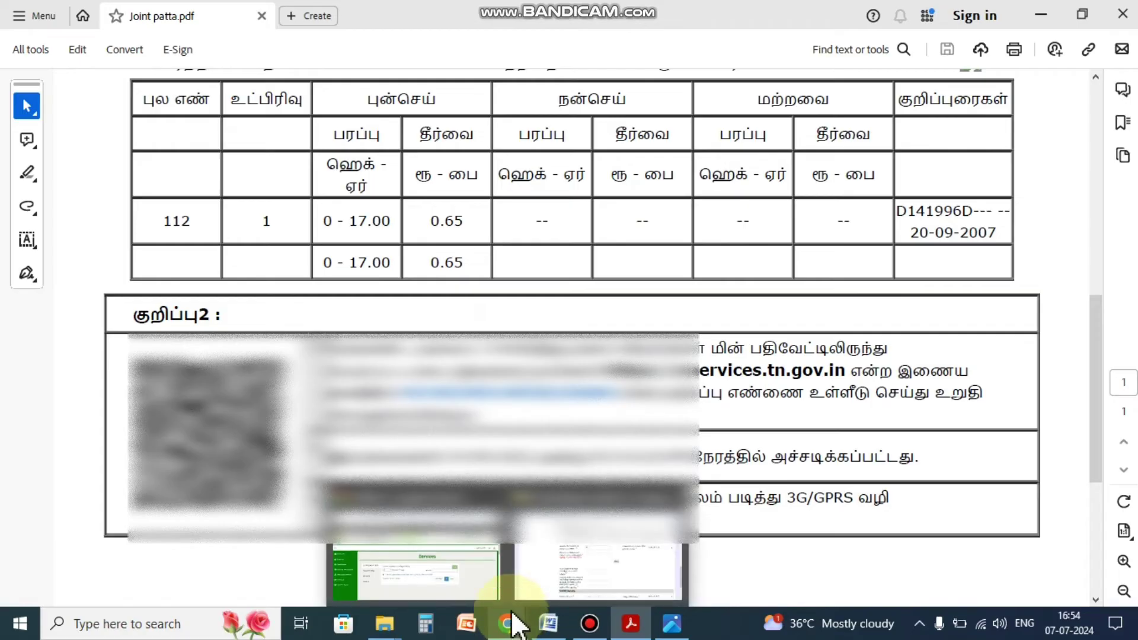
click(555, 578)
click(975, 254)
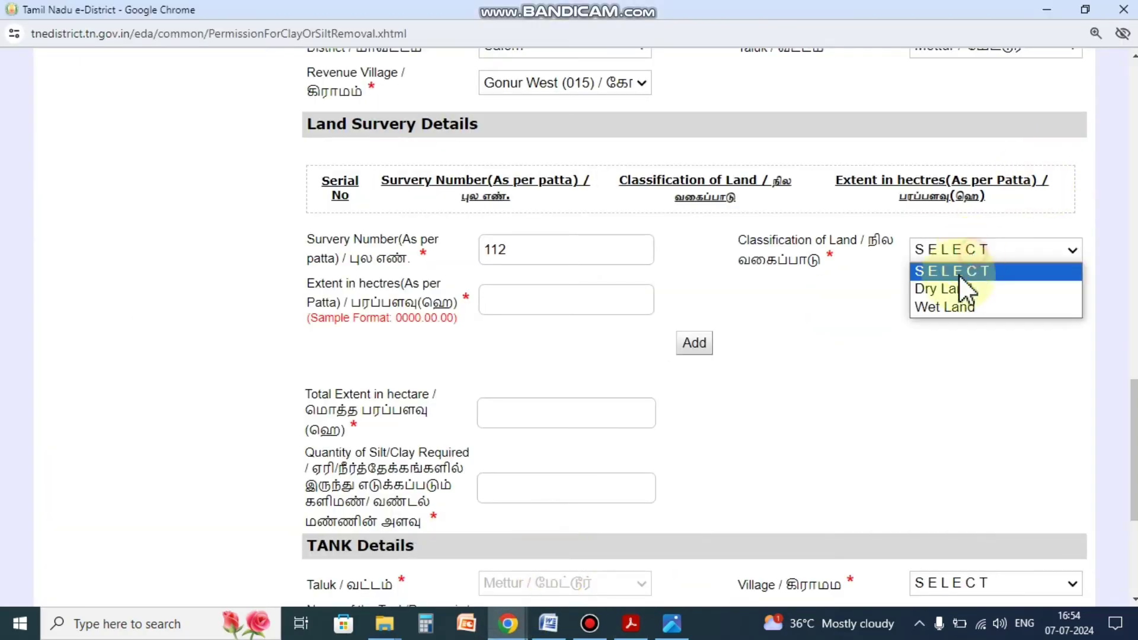
click(956, 290)
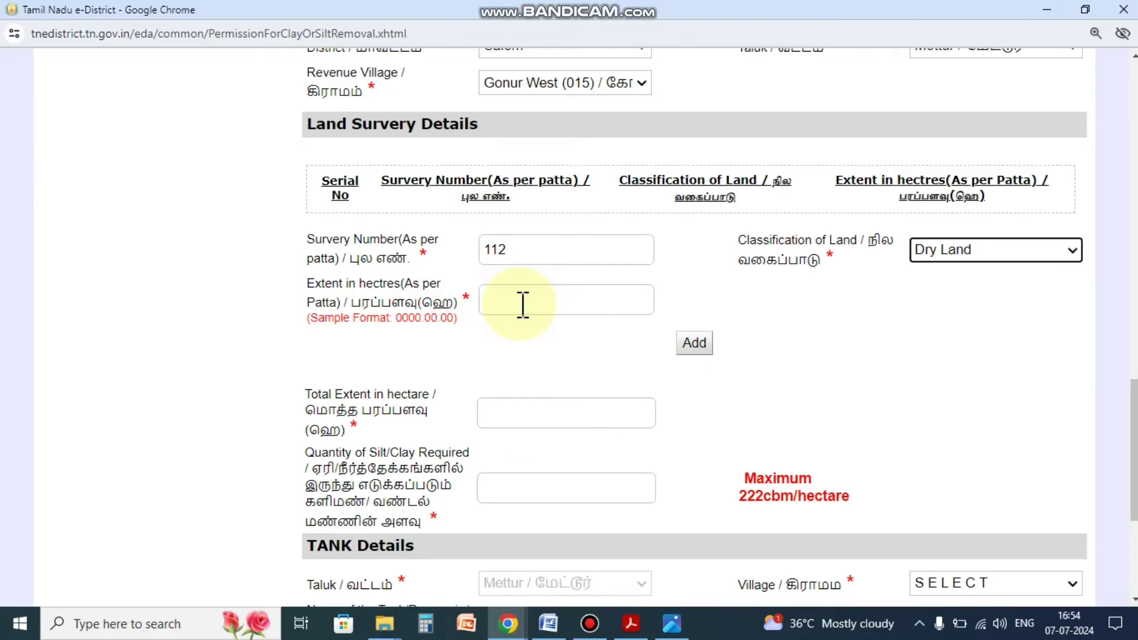
click(630, 623)
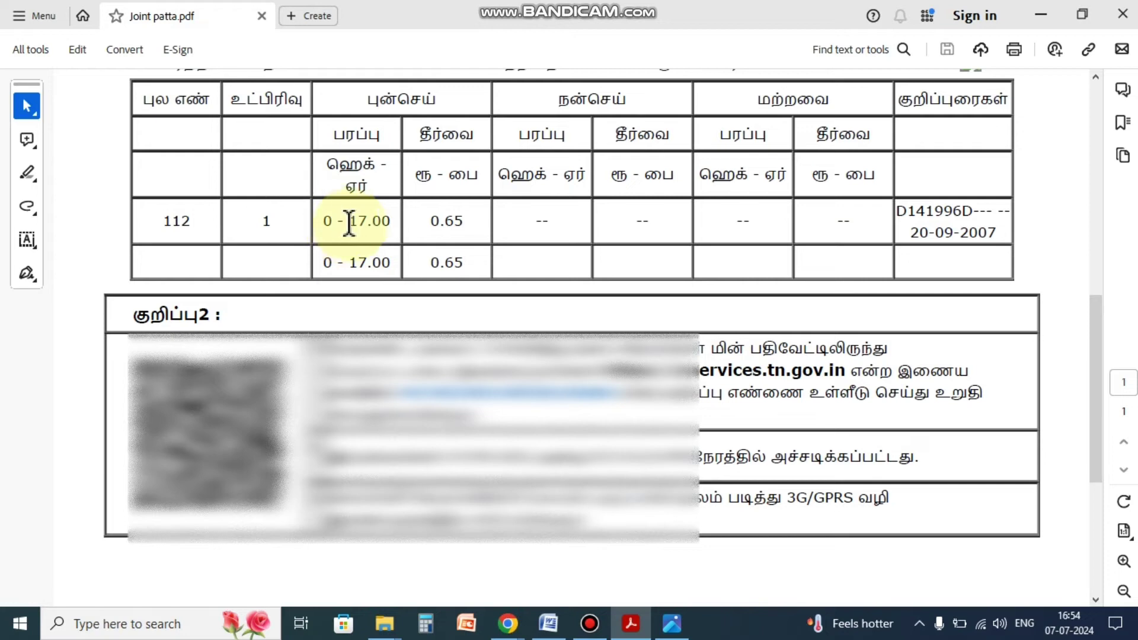
- Enter extent 0000.17.00 hectares and add survey 112, Dry Land as the first table row
mouse_move(508, 622)
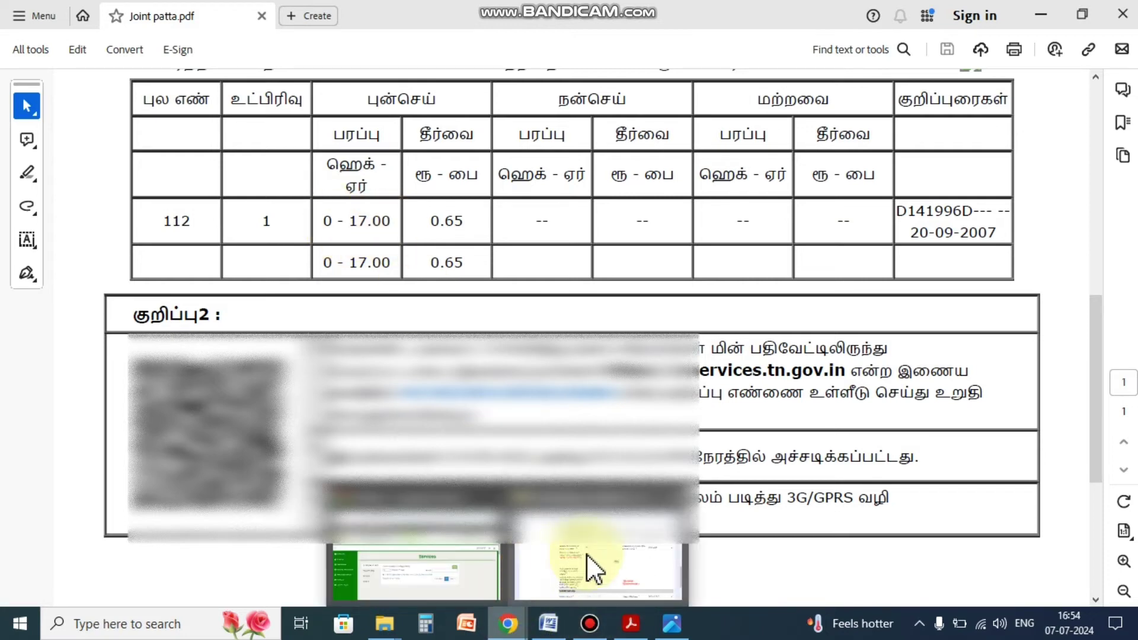
click(592, 569)
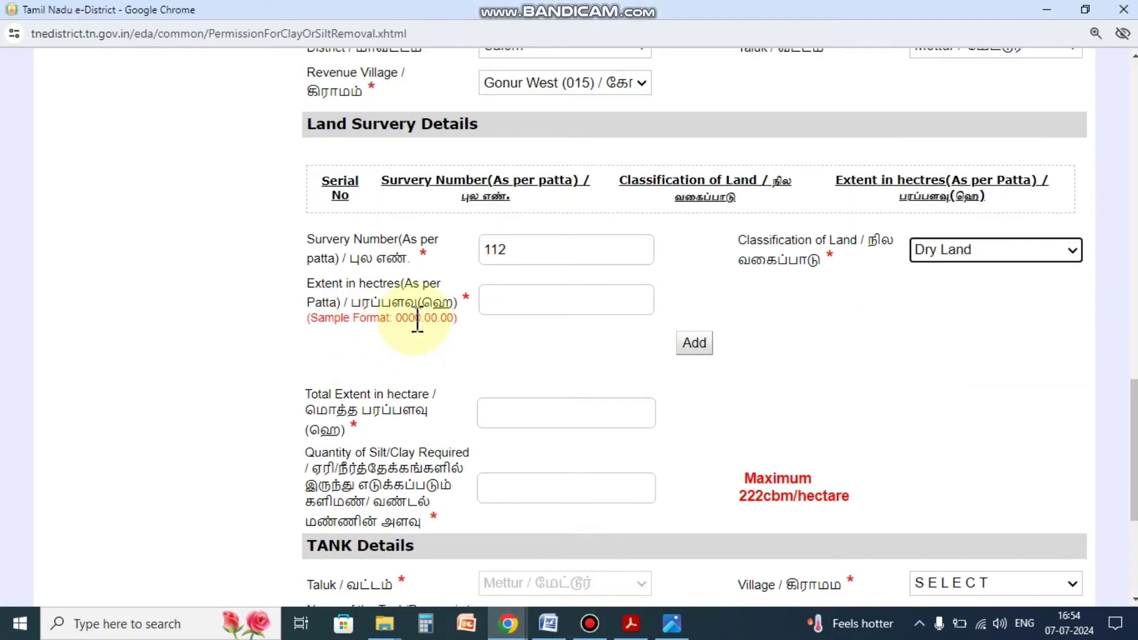
click(502, 302)
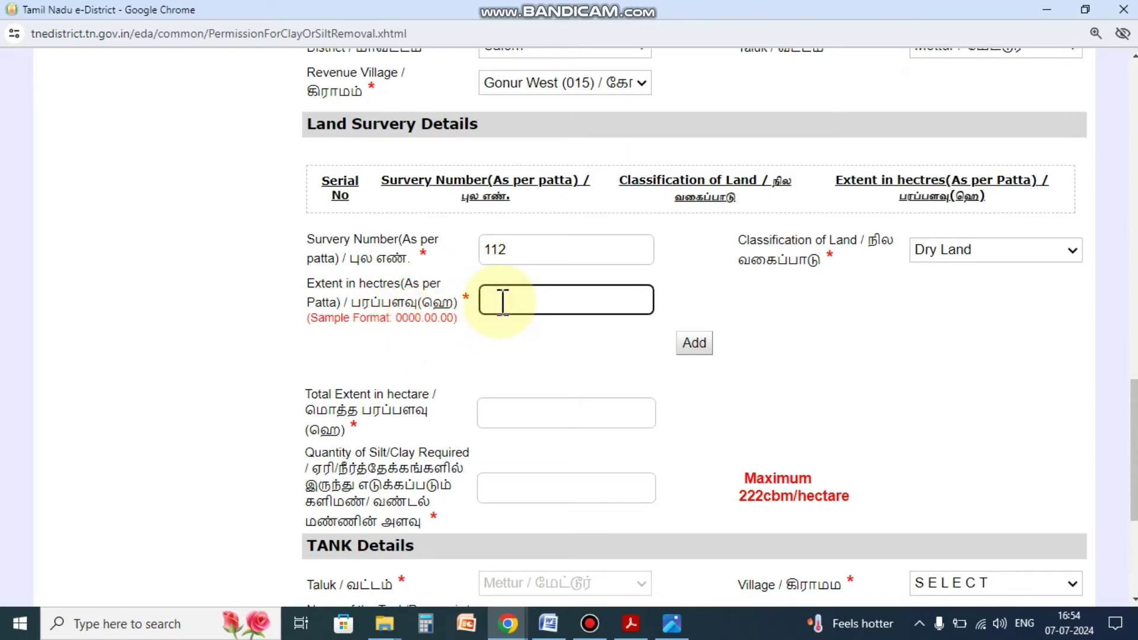
text(0000.17.00)
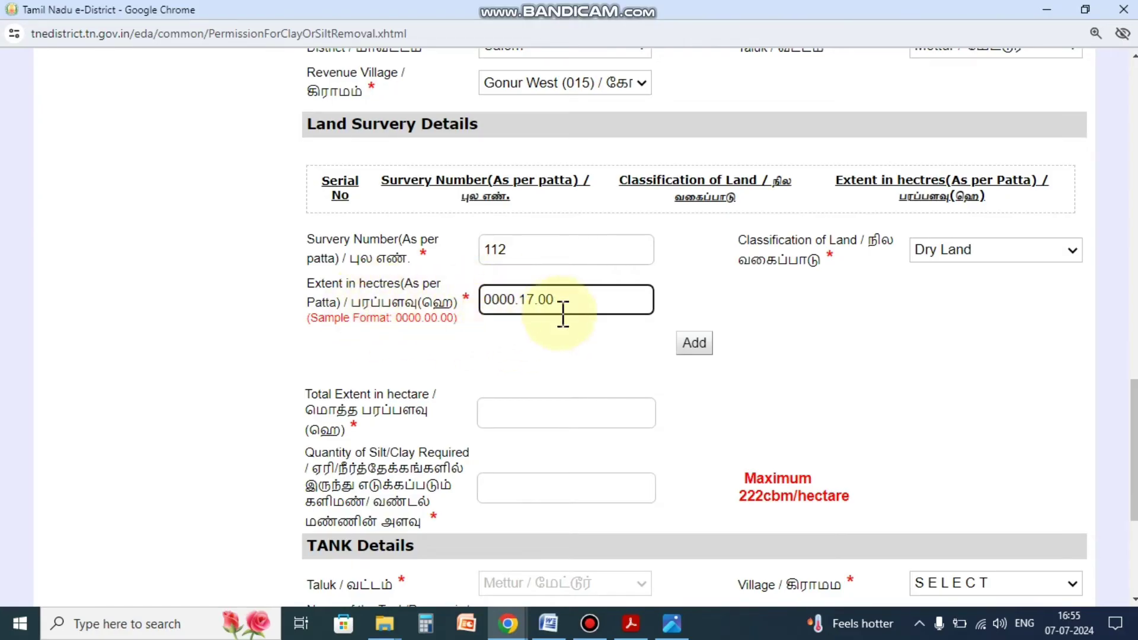
click(705, 343)
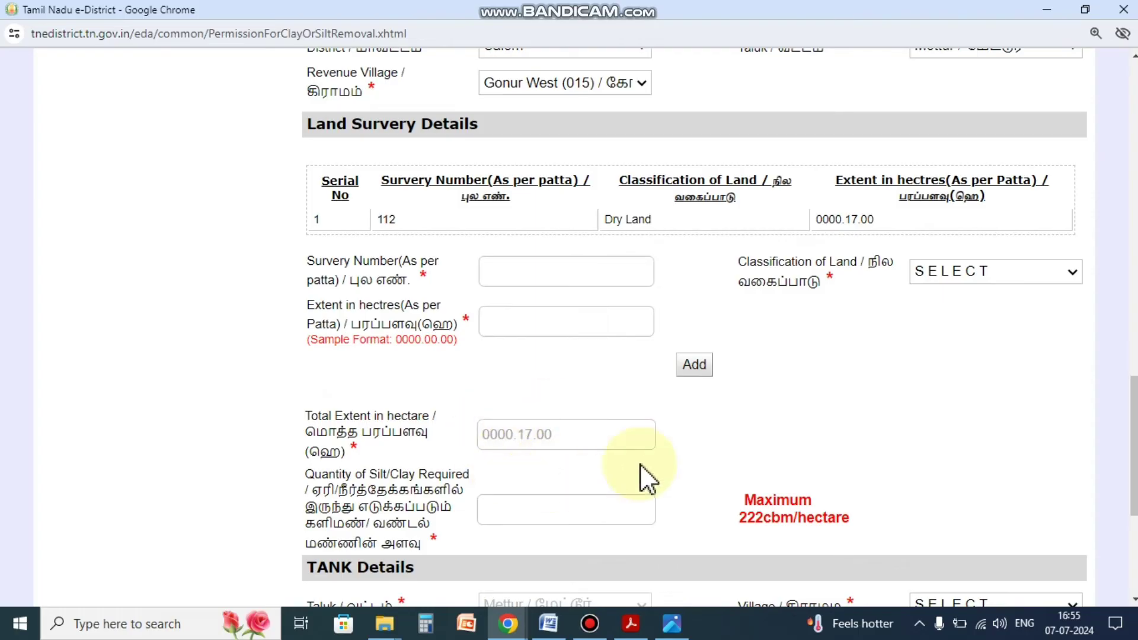
- Scroll down to the TANK Details section and open the Calculator to work out the quantity
scroll(691, 457, down, 1)
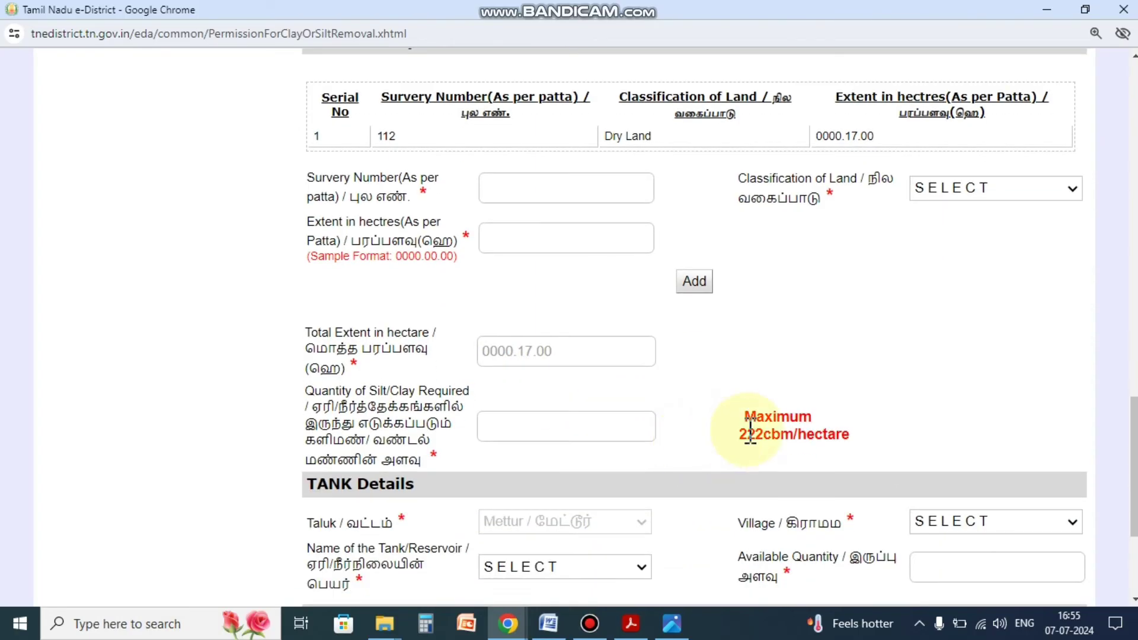
scroll(774, 430, down, 1)
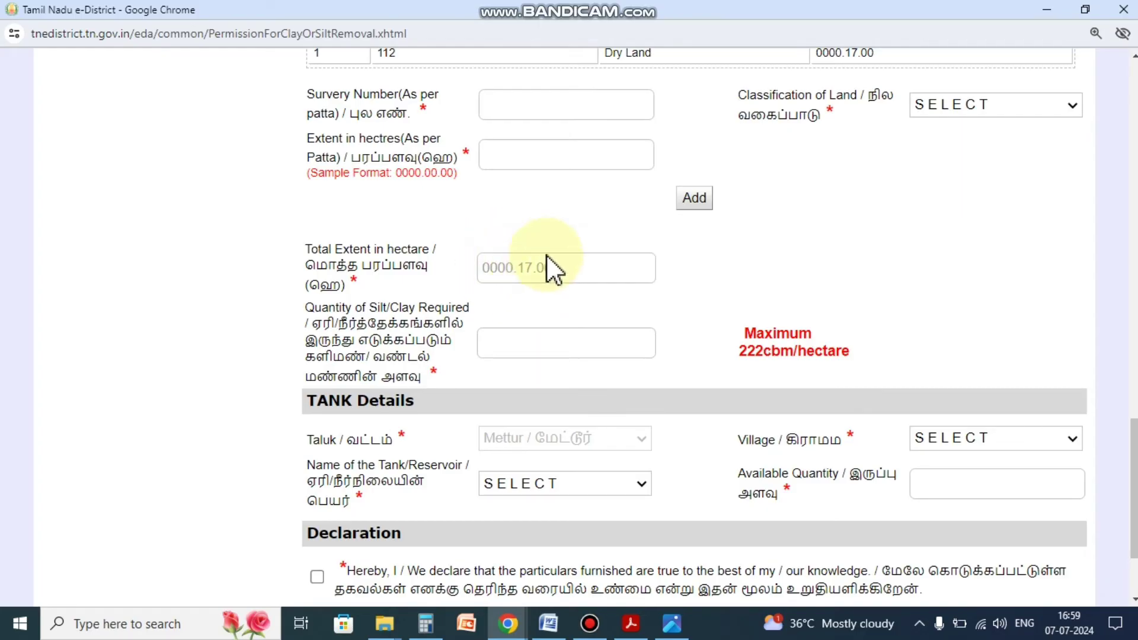
click(426, 624)
- Clear the Calculator, move it off the form, and divide 222 by 100 to get 2.22
click(954, 302)
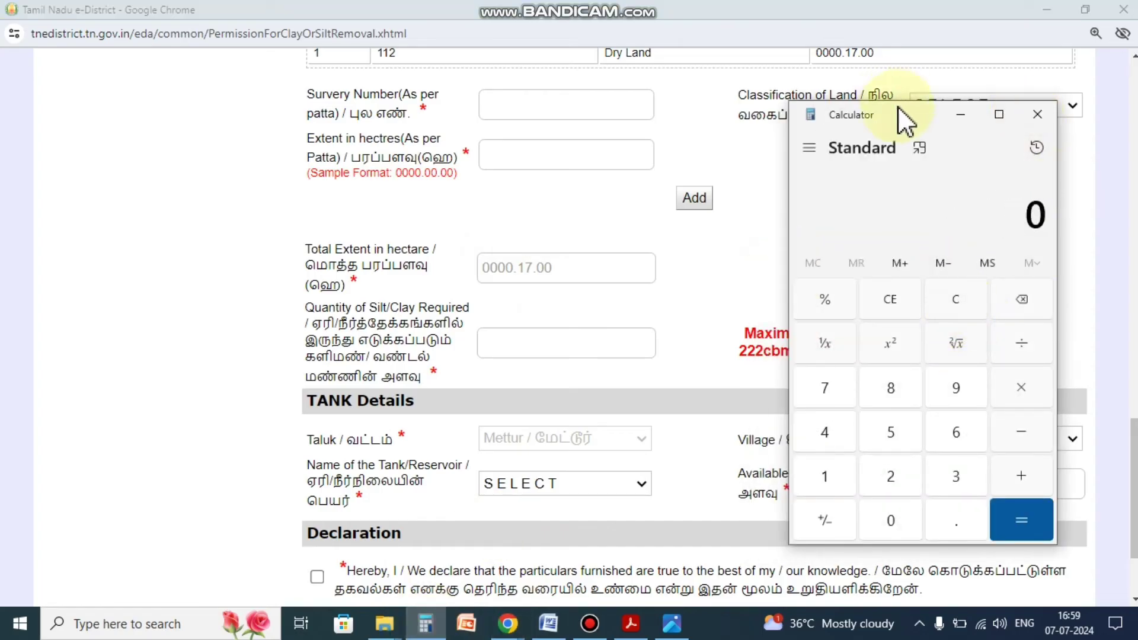
drag(946, 98, 958, 76)
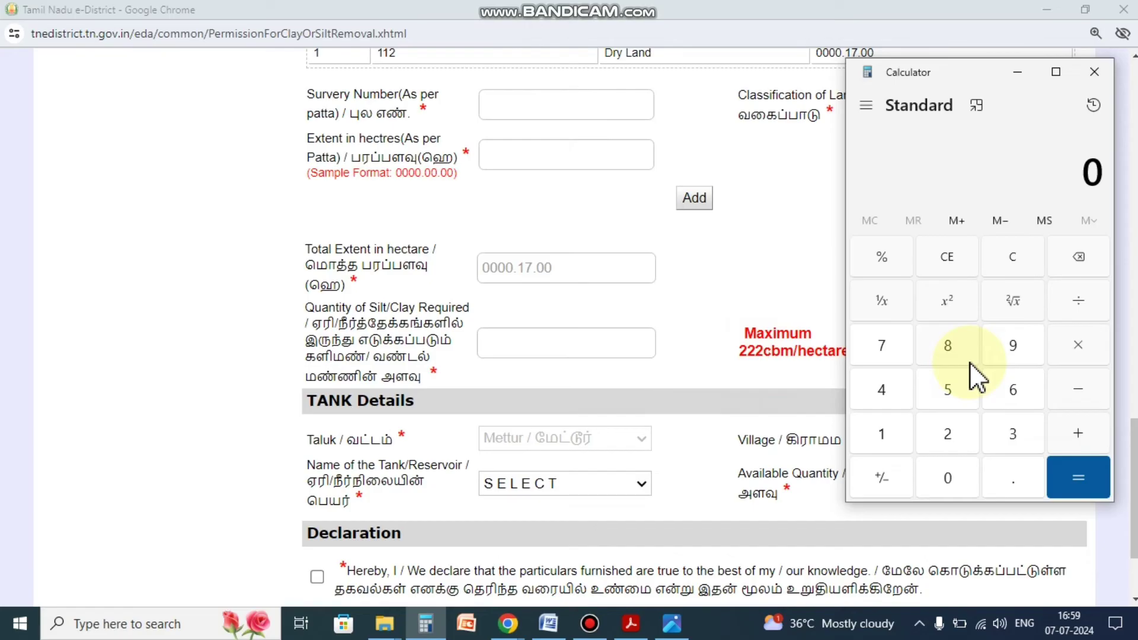
text(222)
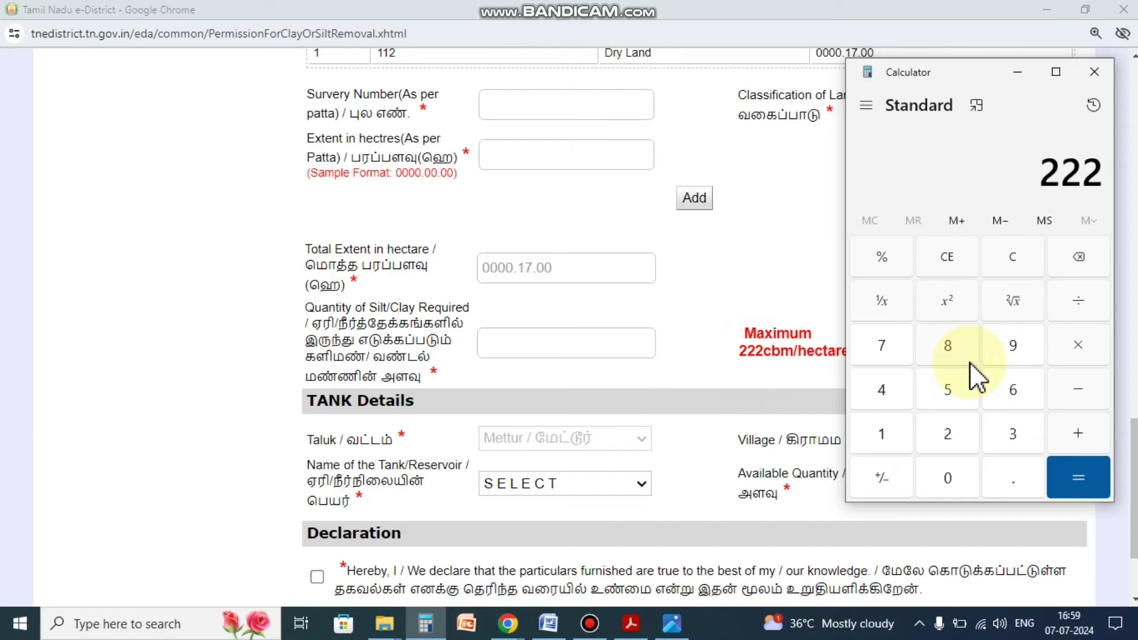
key(slash)
text(100)
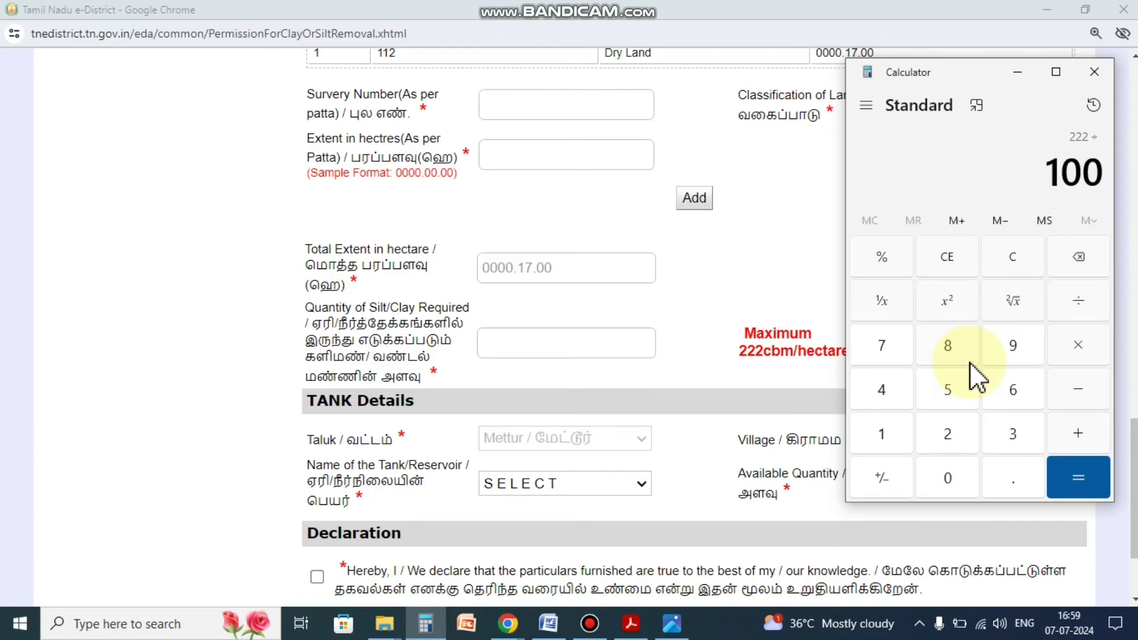
key(Return)
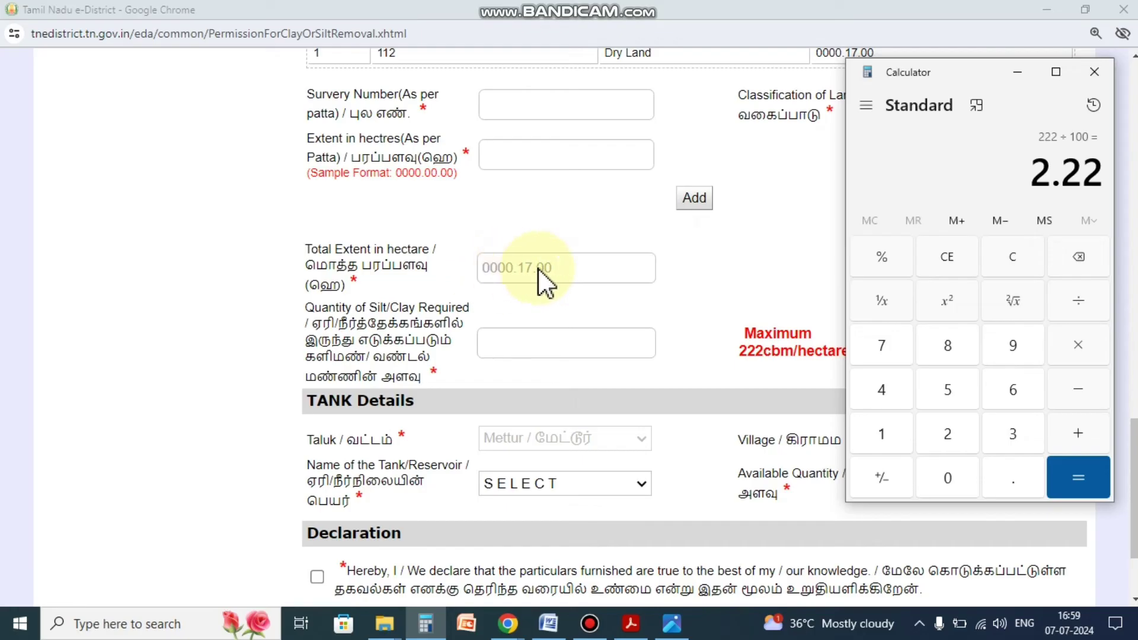
- Multiply 2.22 by 17 to get 37.74, then divide that result by 3
key(asterisk)
text(17)
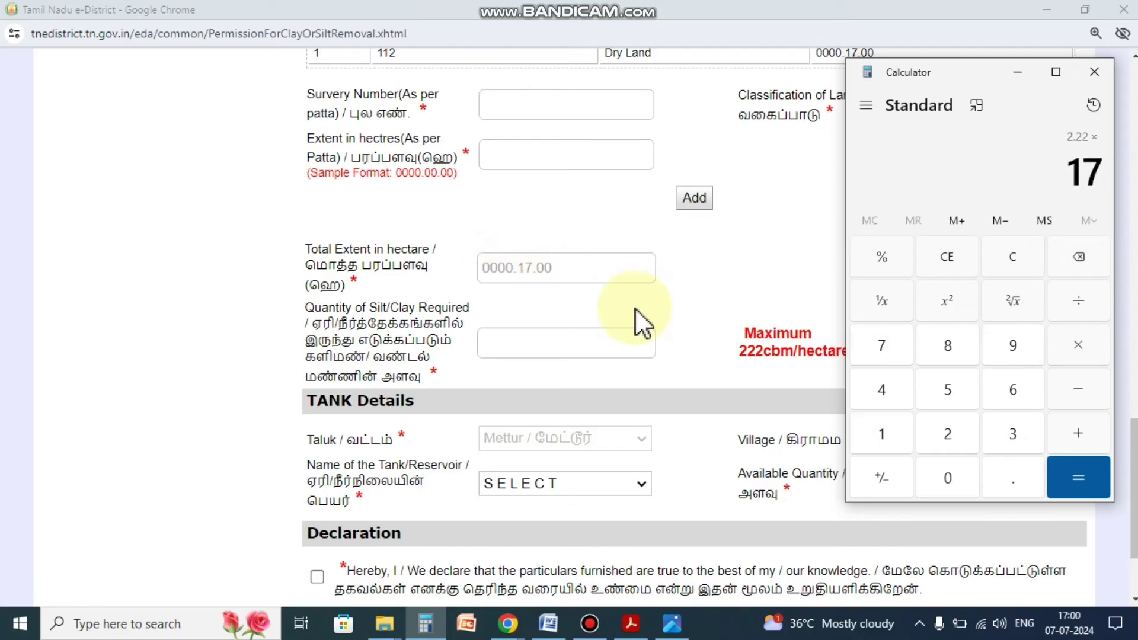
key(Return)
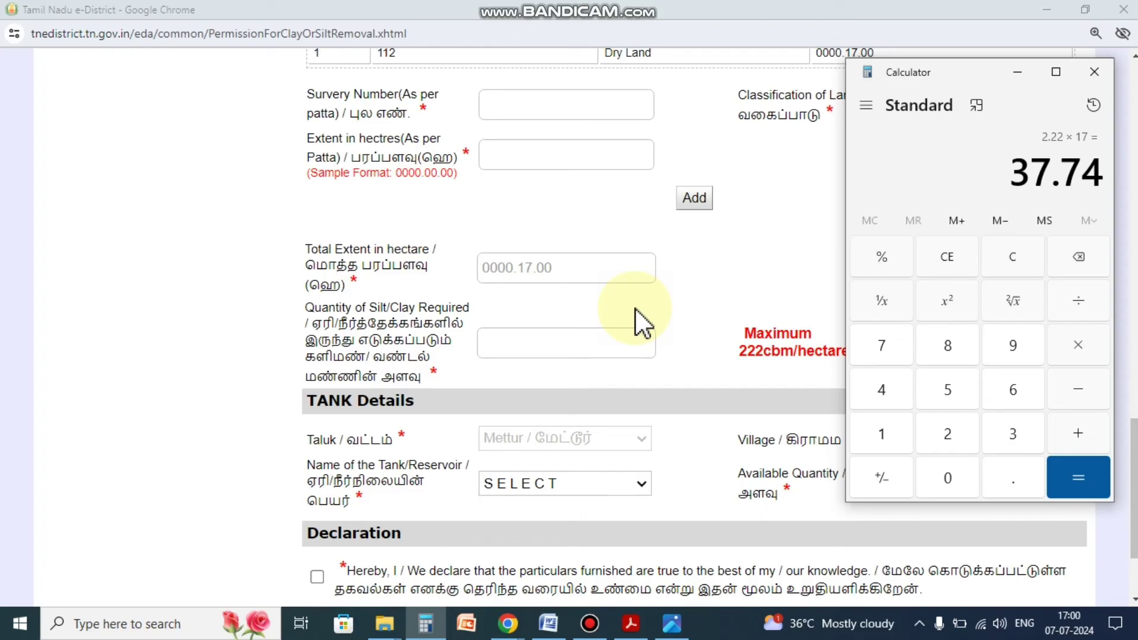
key(slash)
key(3)
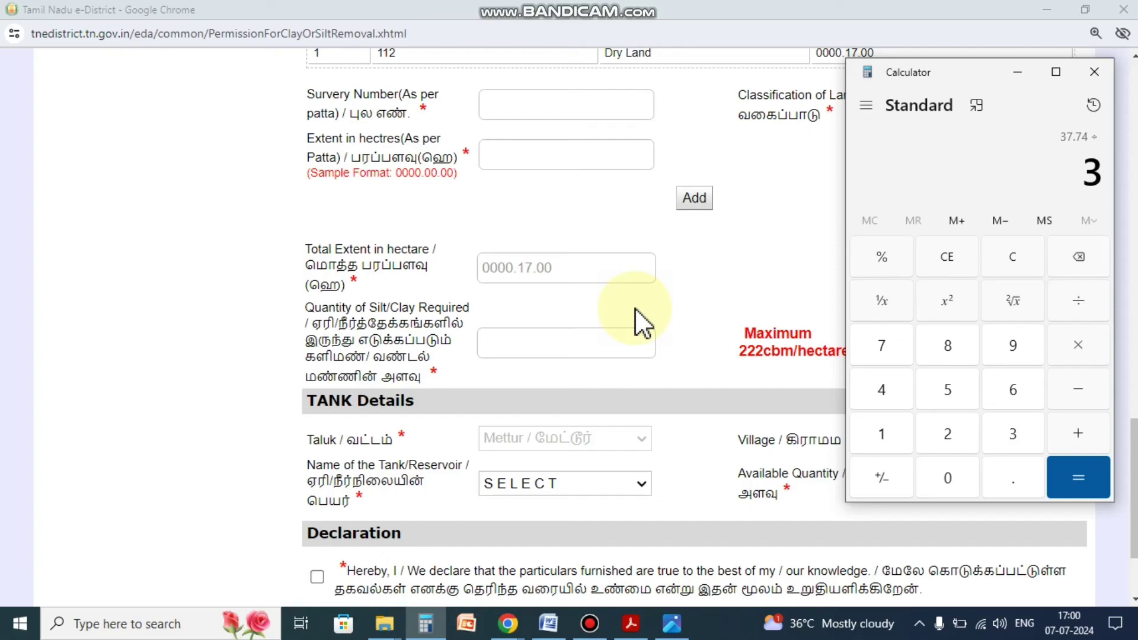
key(Return)
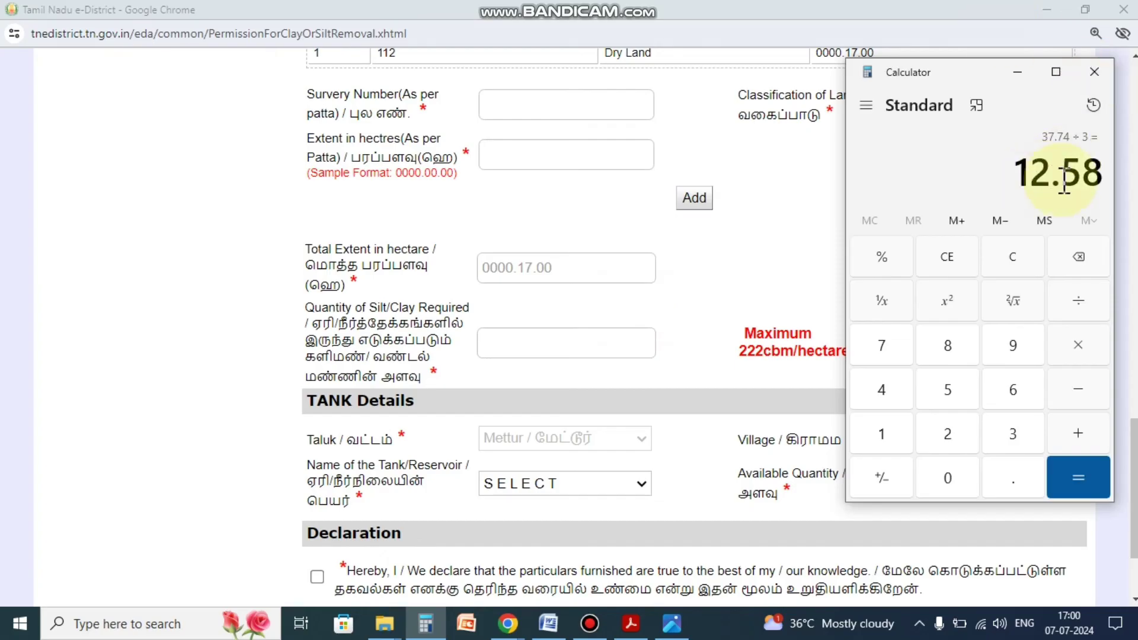
- Enter a silt/clay quantity of 13 and choose Dinnappatti (004) as the tank village
click(550, 346)
text(13)
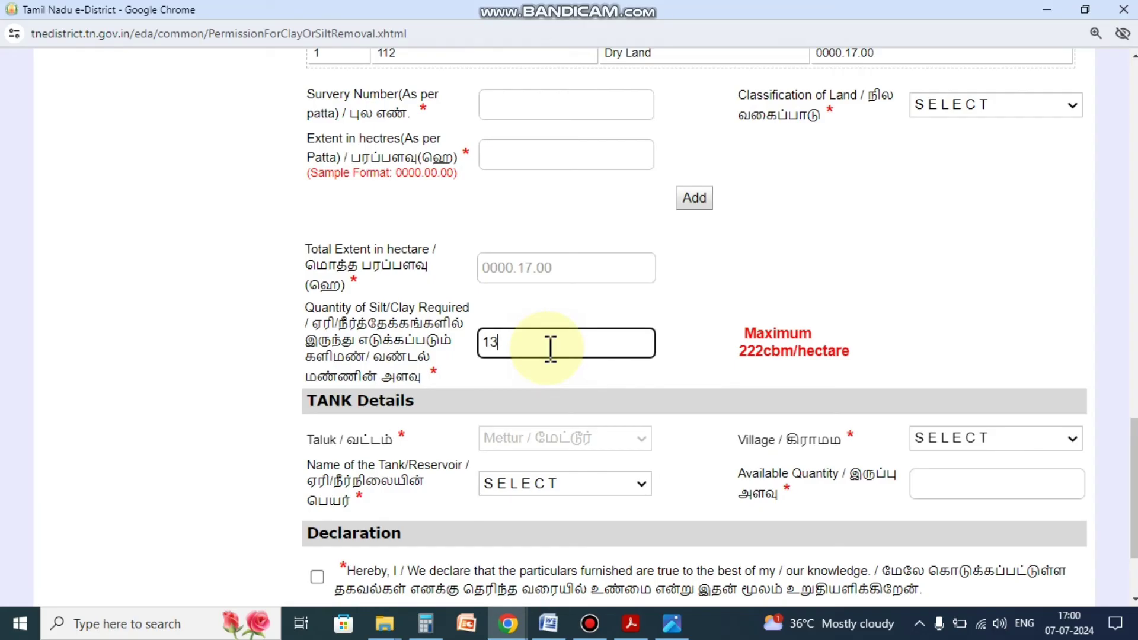
click(621, 440)
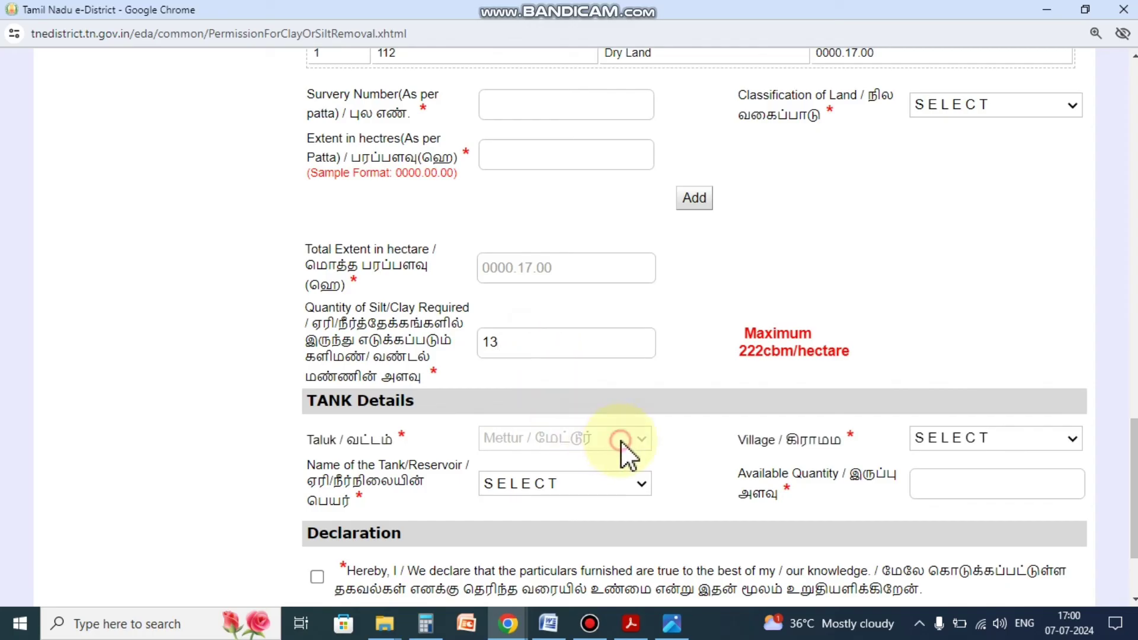
click(1006, 441)
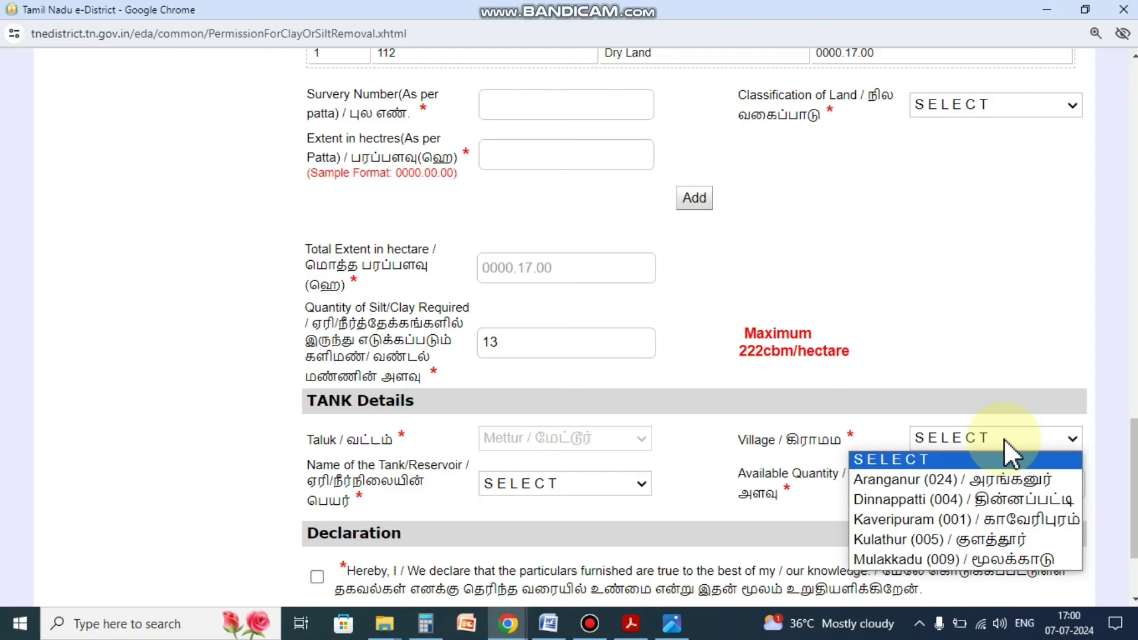
click(981, 503)
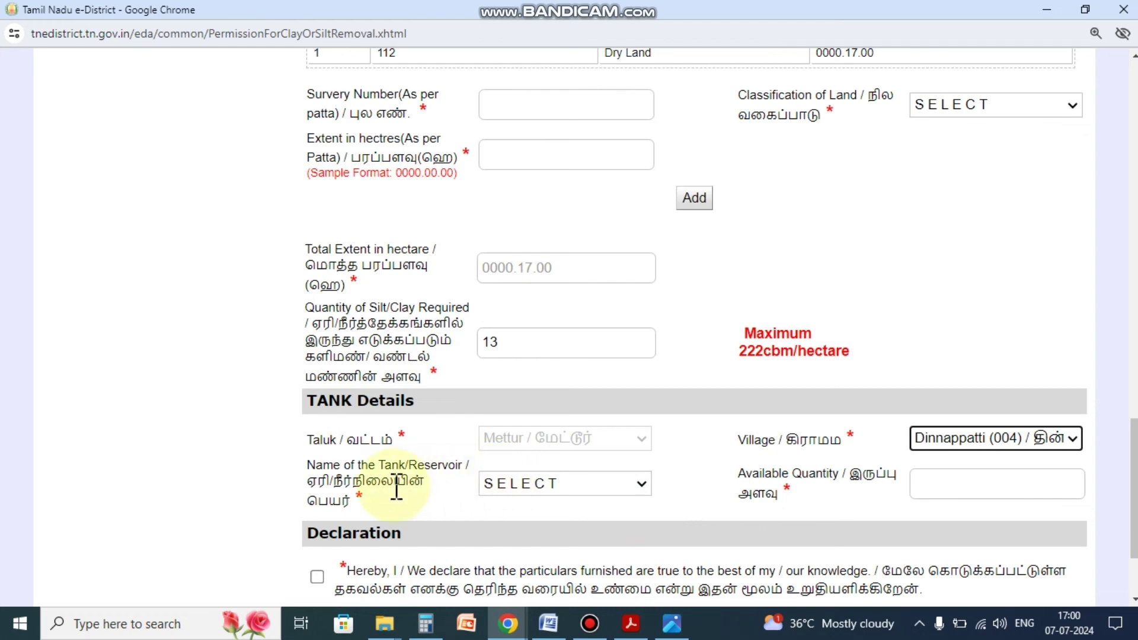
- Select Mettur Anai Reservoir as the tank and tick the declaration checkbox
click(593, 483)
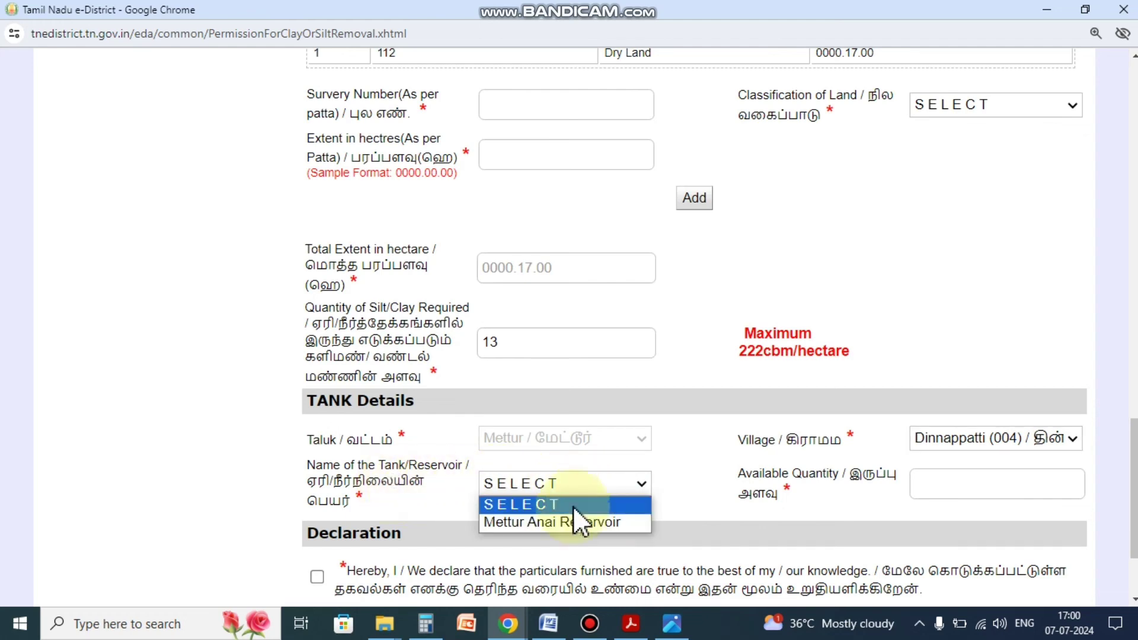
click(563, 521)
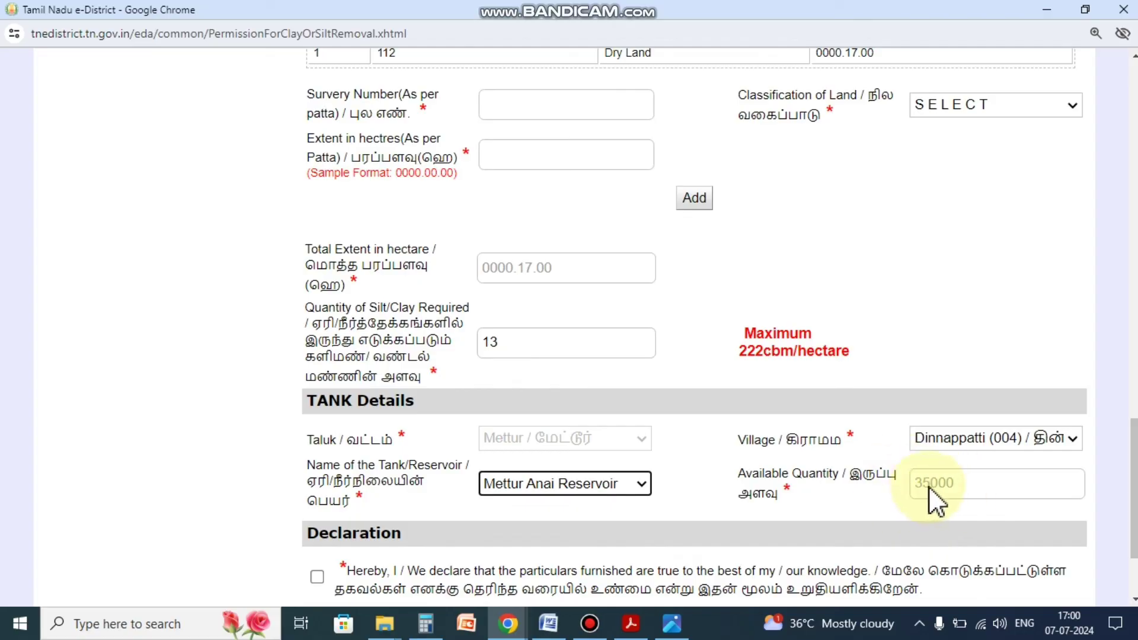
scroll(951, 478, down, 3)
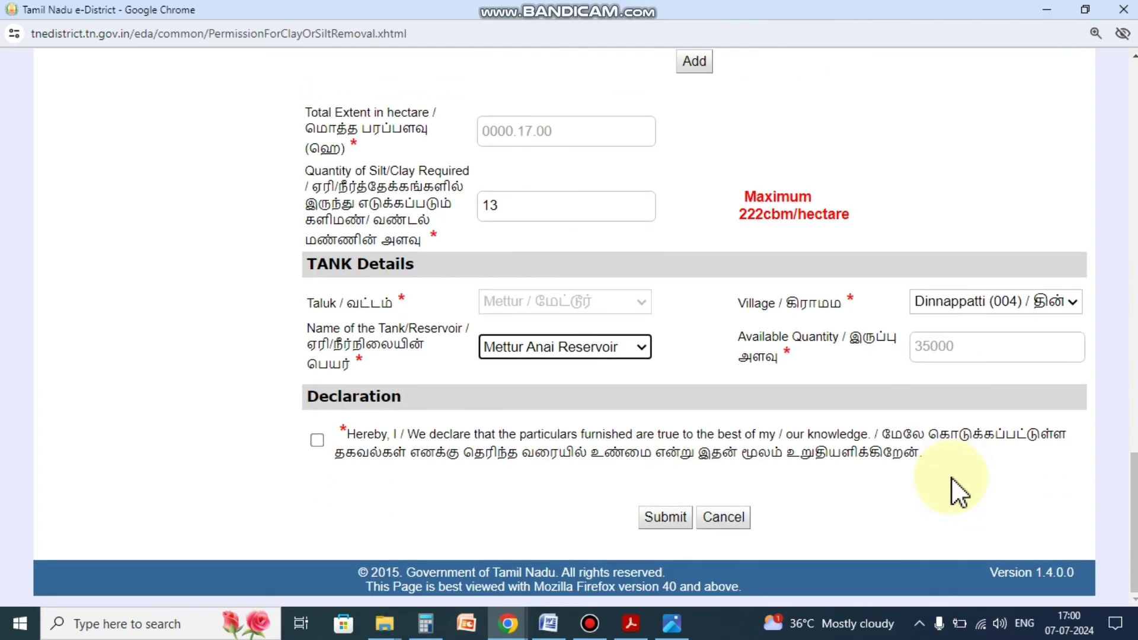
click(317, 440)
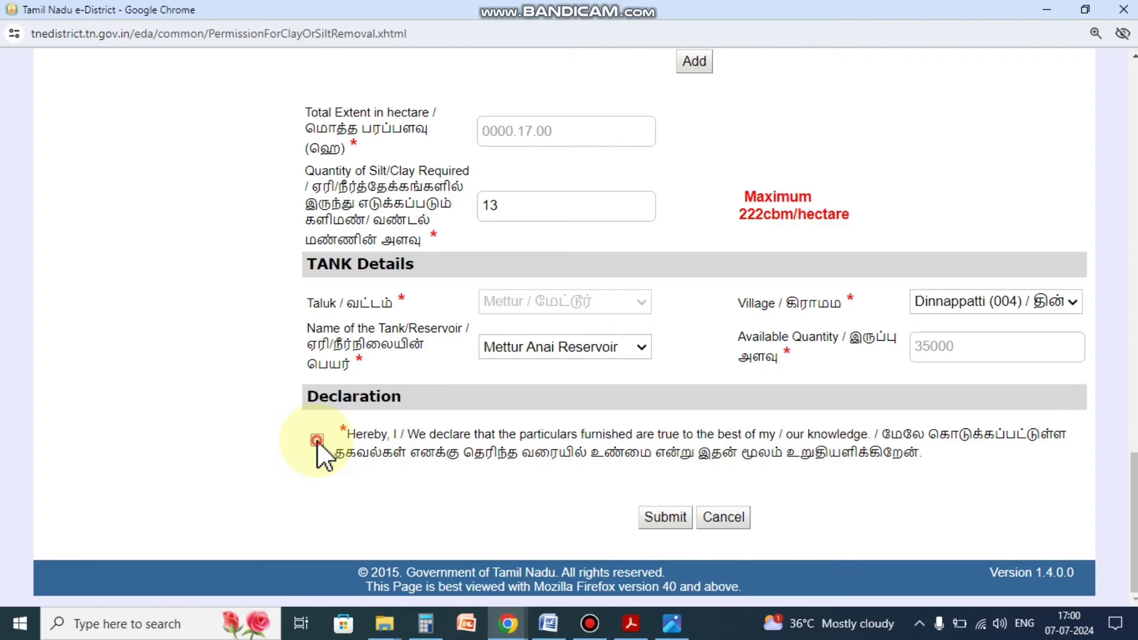
- Submit the completed clay/silt removal application
click(673, 512)
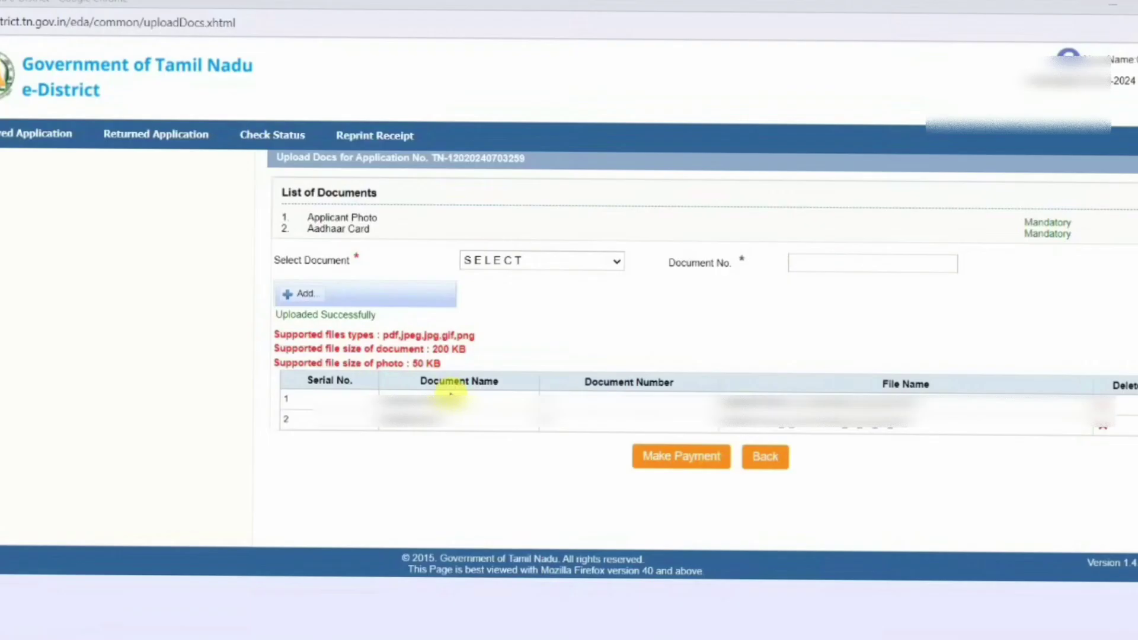